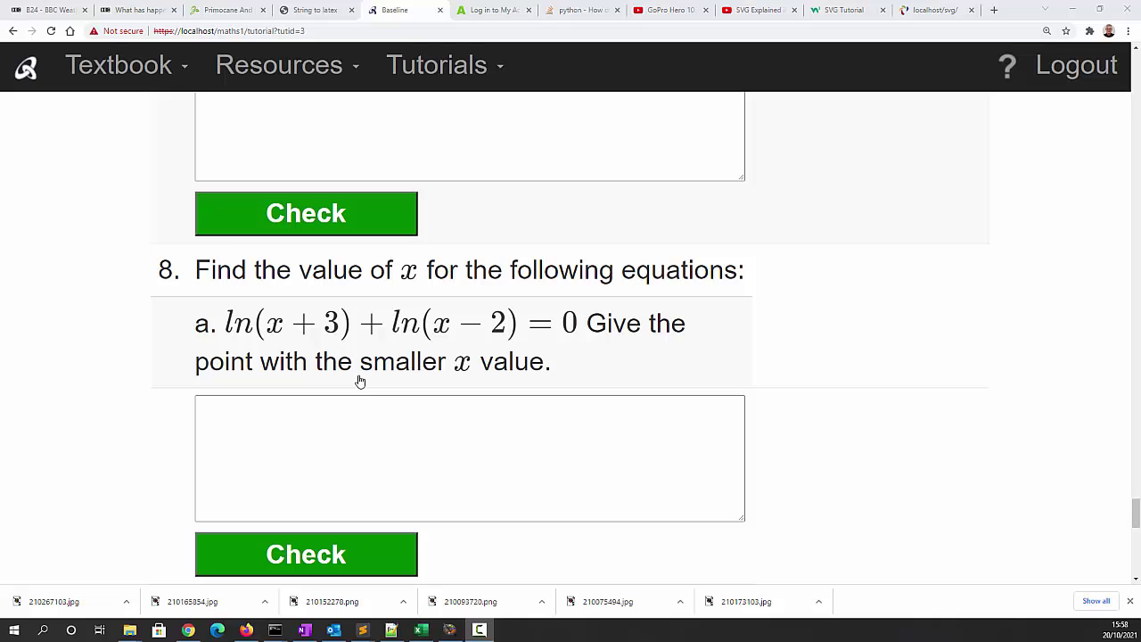
Step: Find question 8c, 2x + 3 = |3x + 4|, in the tutorial and switch to the QuadraticEquations workbook in Excel
scroll(361, 381, "down", 1)
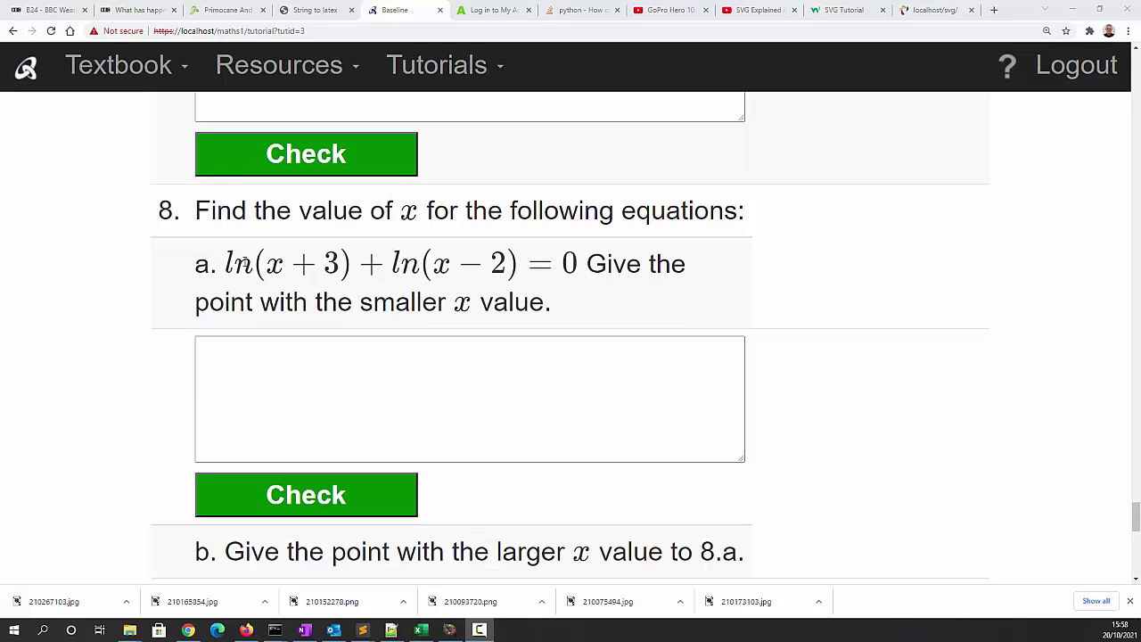
scroll(243, 263, "down", 6)
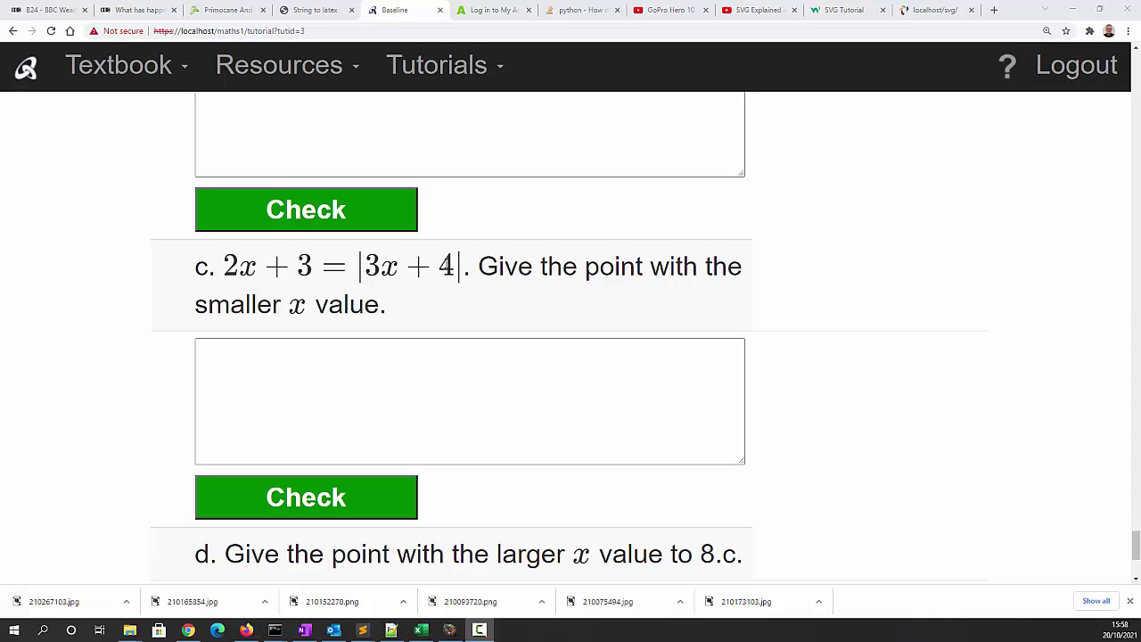
left_click(426, 633)
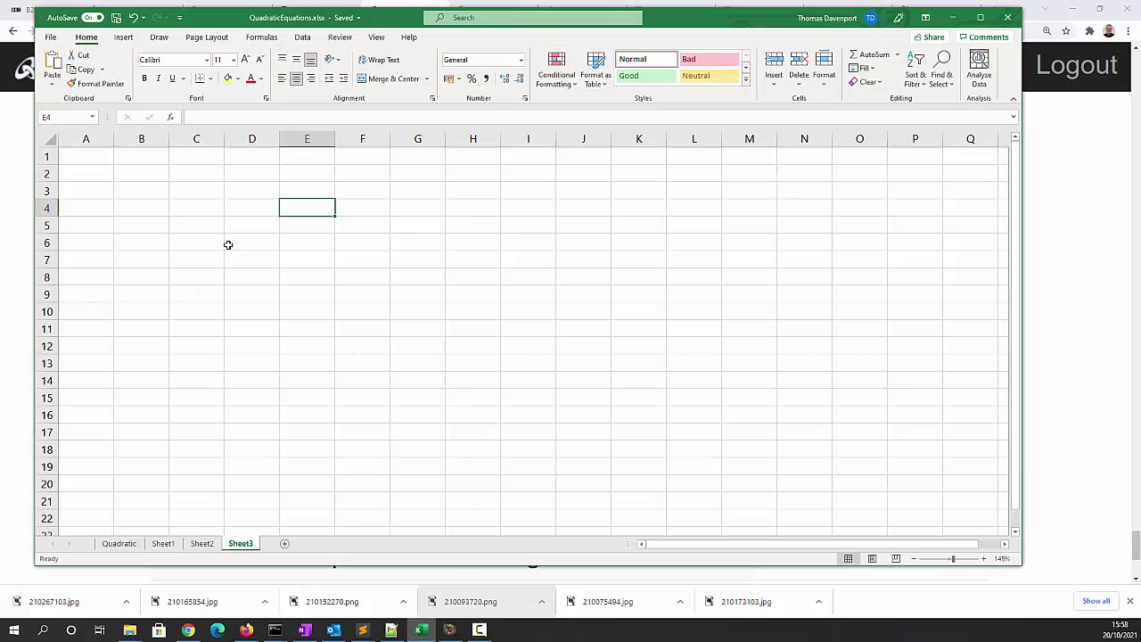
Step: Enter the labels "x0 =" and "dx =" in E2 and E3, with the values -4 and 1 in F2 and F3
left_click(300, 176)
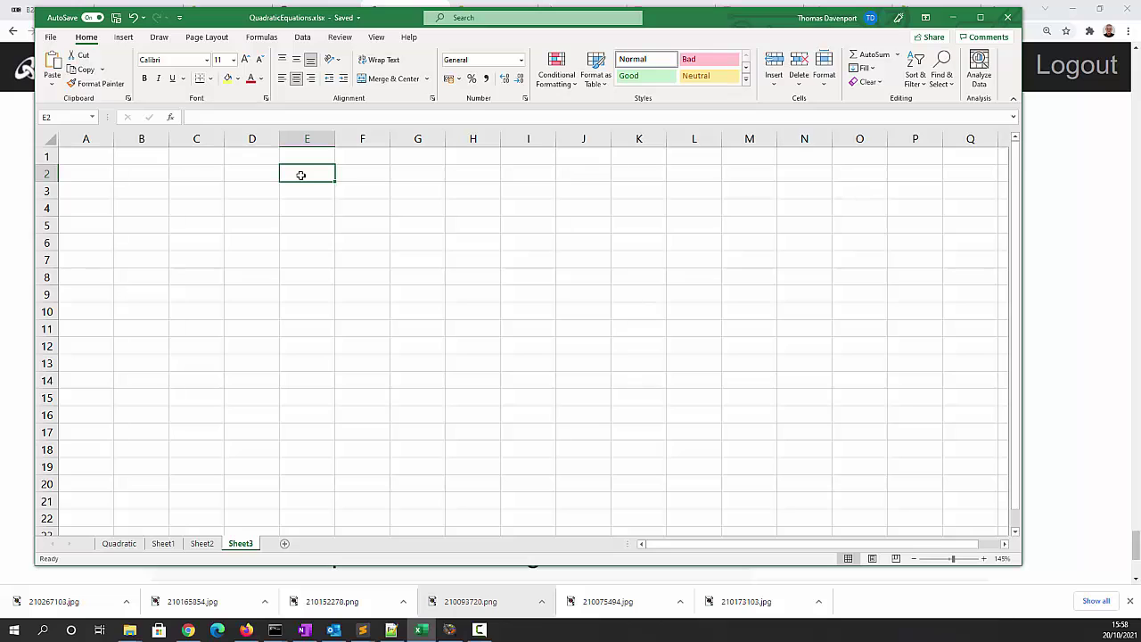
type("x0 =")
key("Tab")
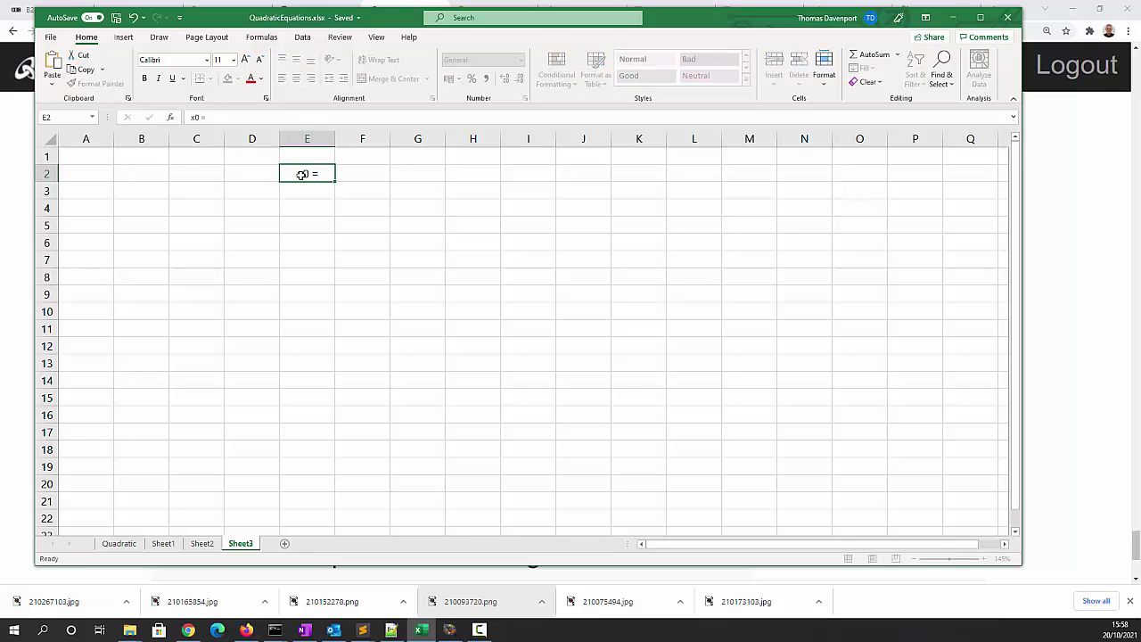
type("-4")
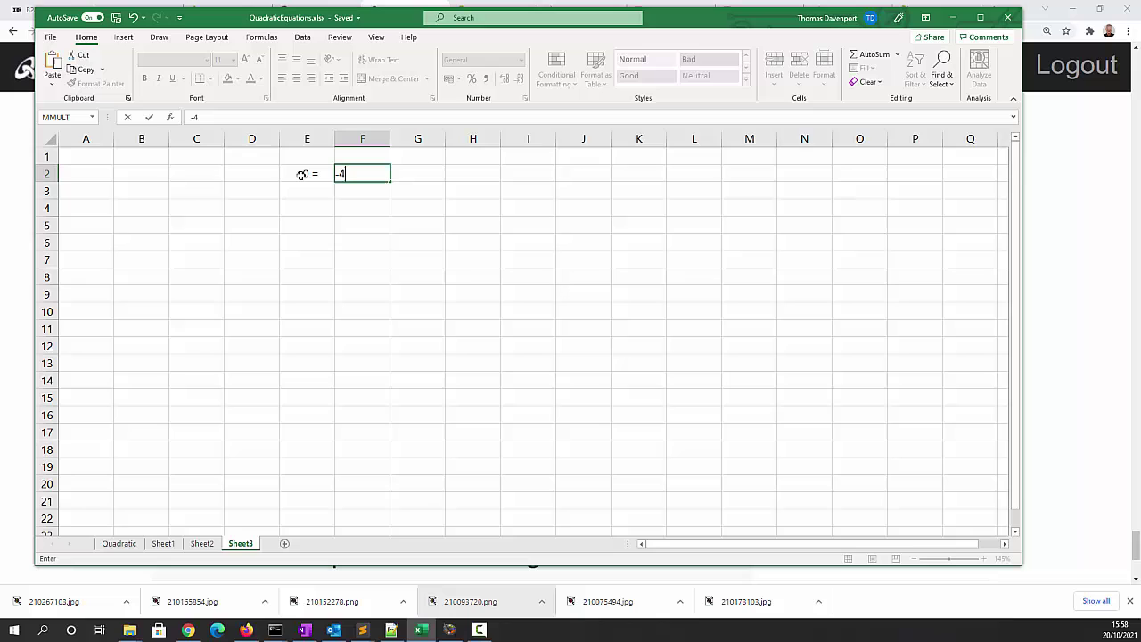
key("Return")
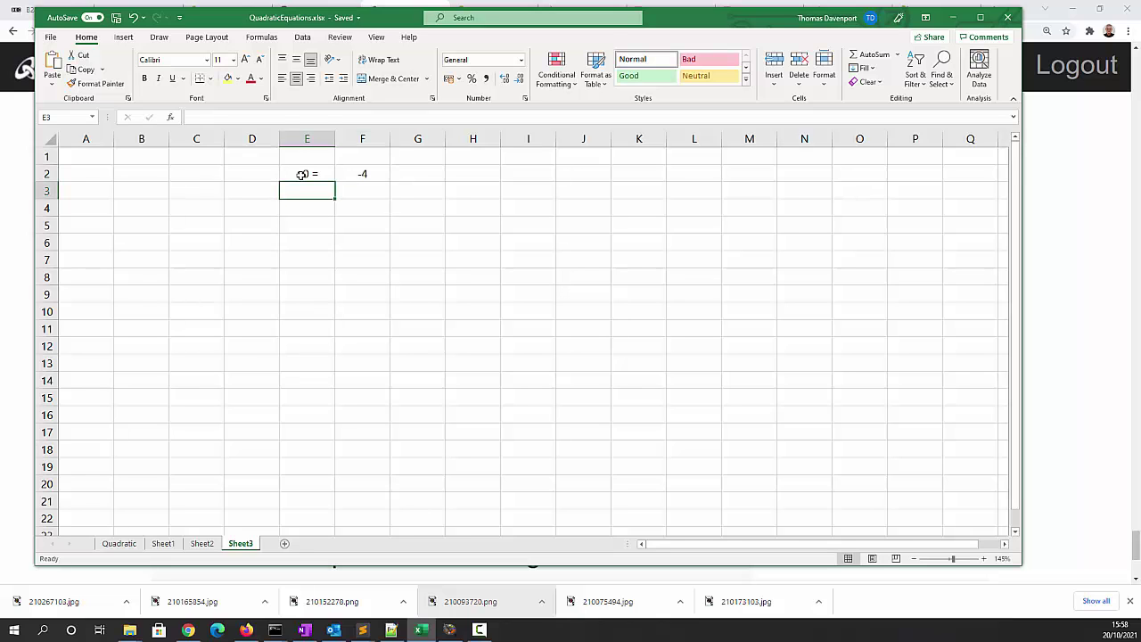
type("dx =")
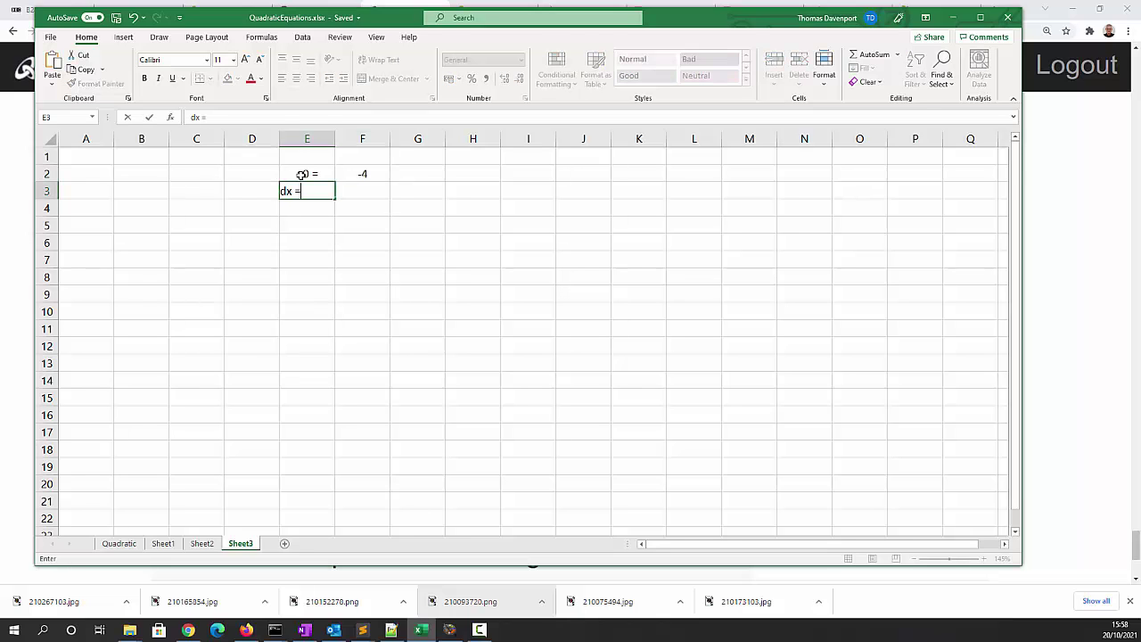
key("Tab")
type("1")
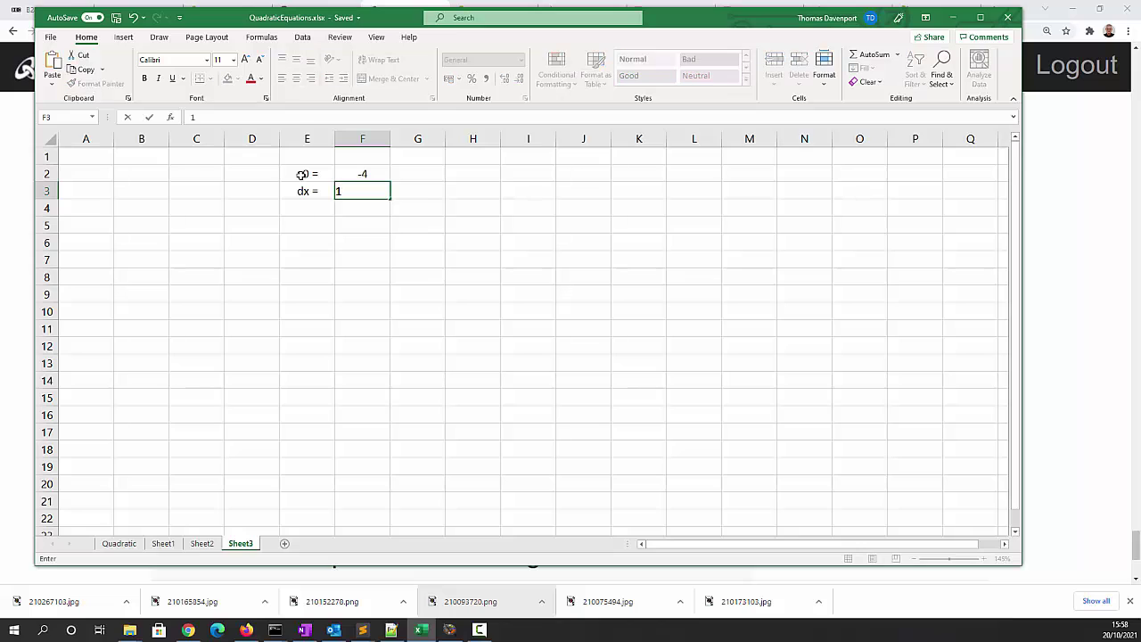
key("Return")
Step: Enter the column headings x, 2x+3 and |3x+4| in A4 to C4, checking the equation in the browser tutorial
key("Left")
key("Left")
key("Left")
key("Left")
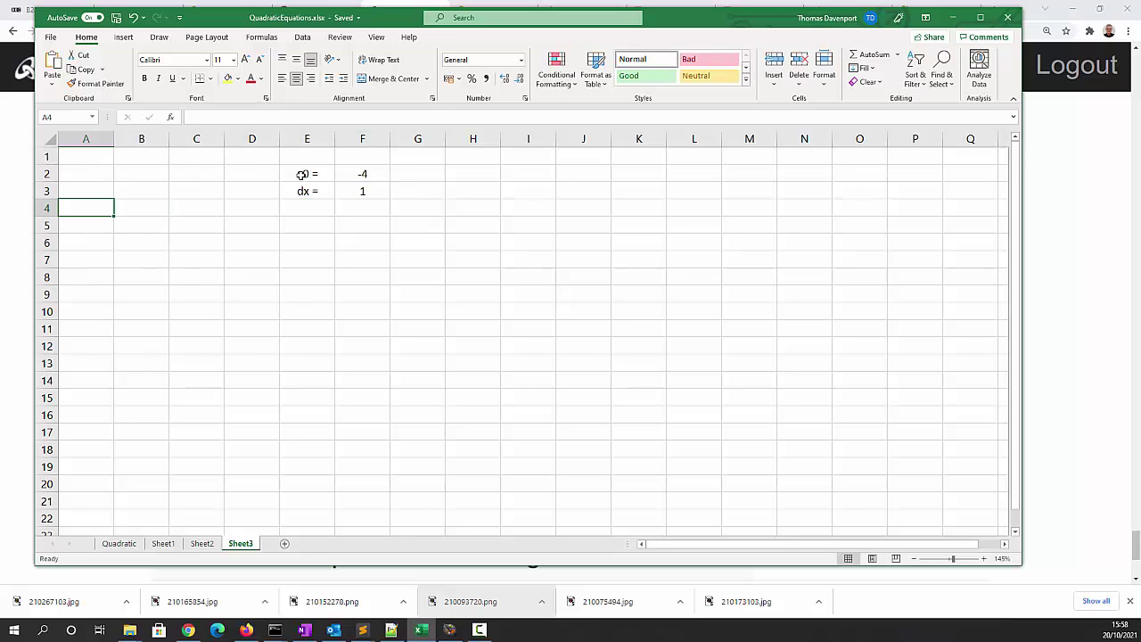
type("x")
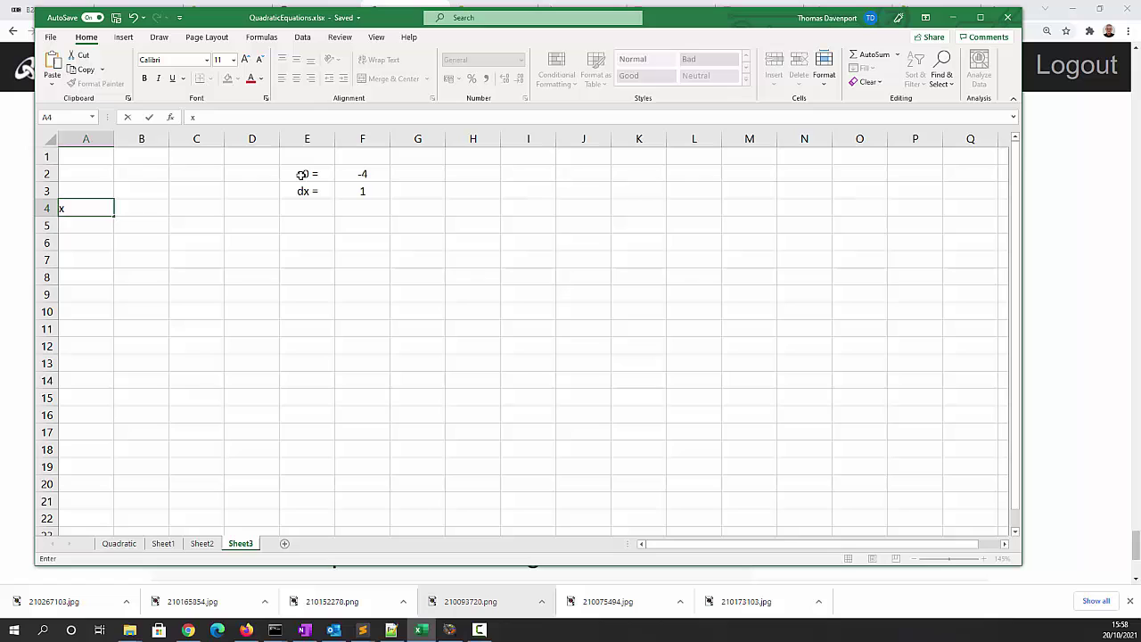
key("Tab")
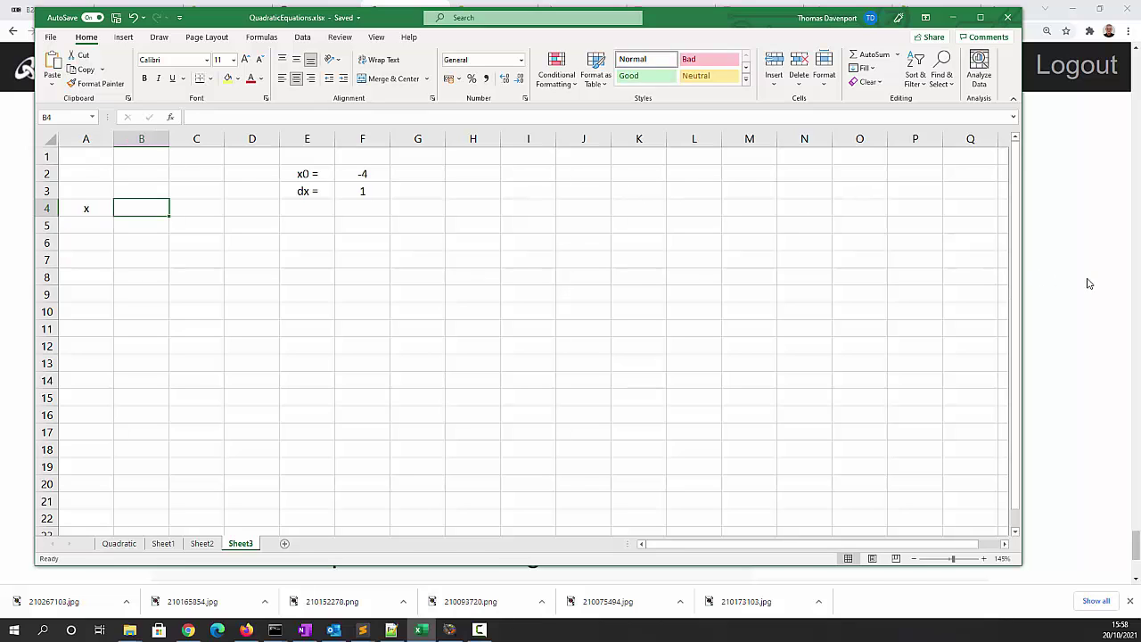
key("alt+Tab")
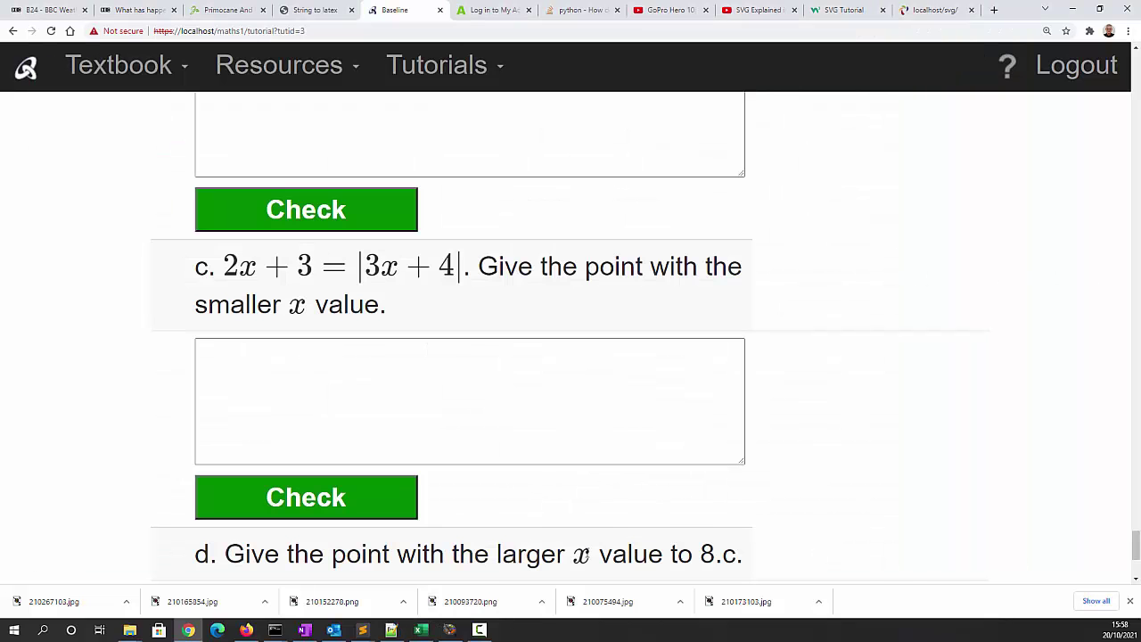
left_click(428, 634)
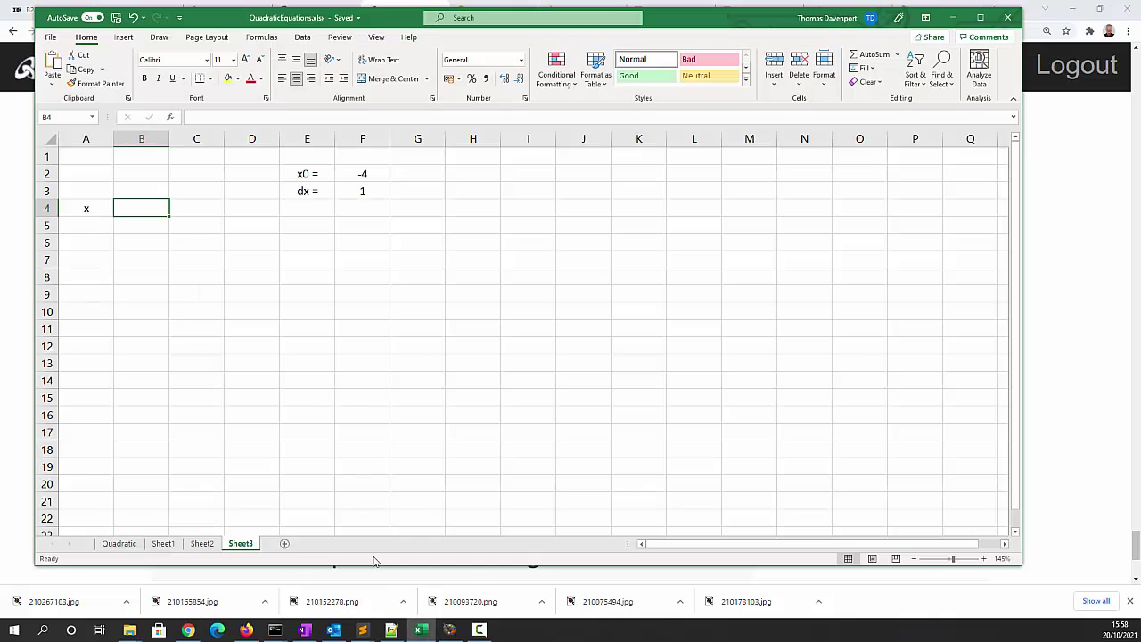
type("2x+3")
key("alt+Tab")
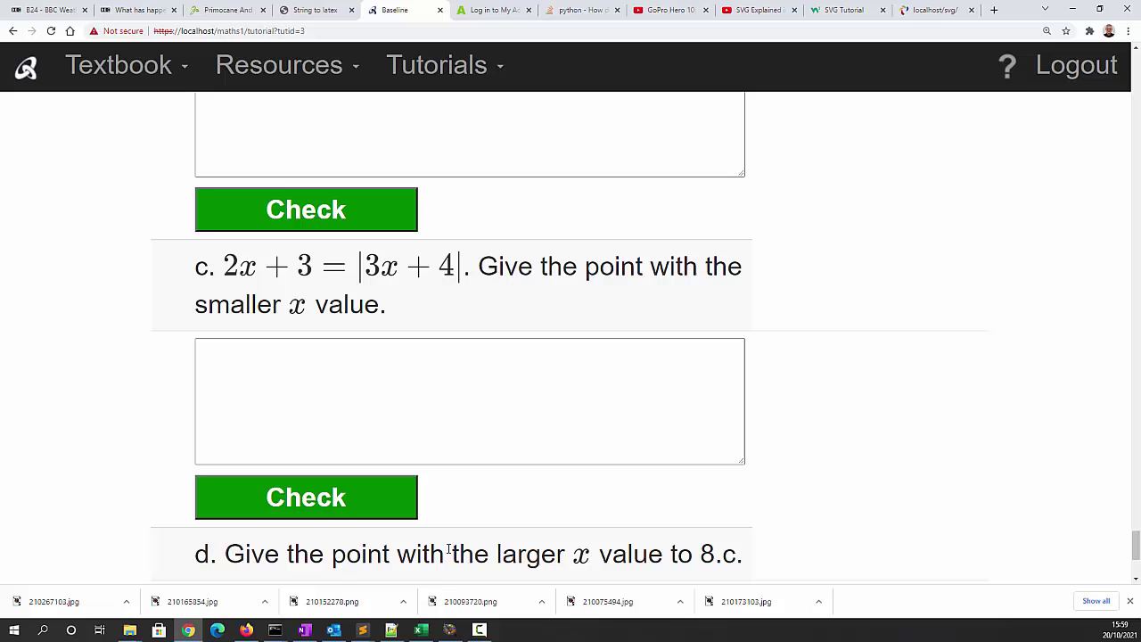
left_click(422, 633)
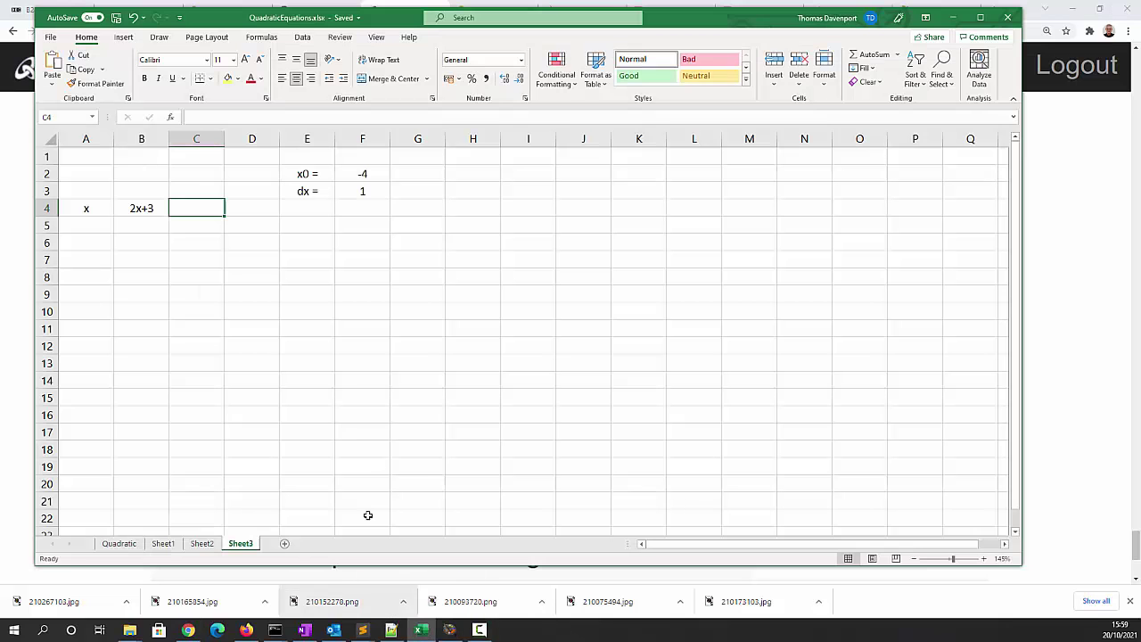
type("|3x+4|")
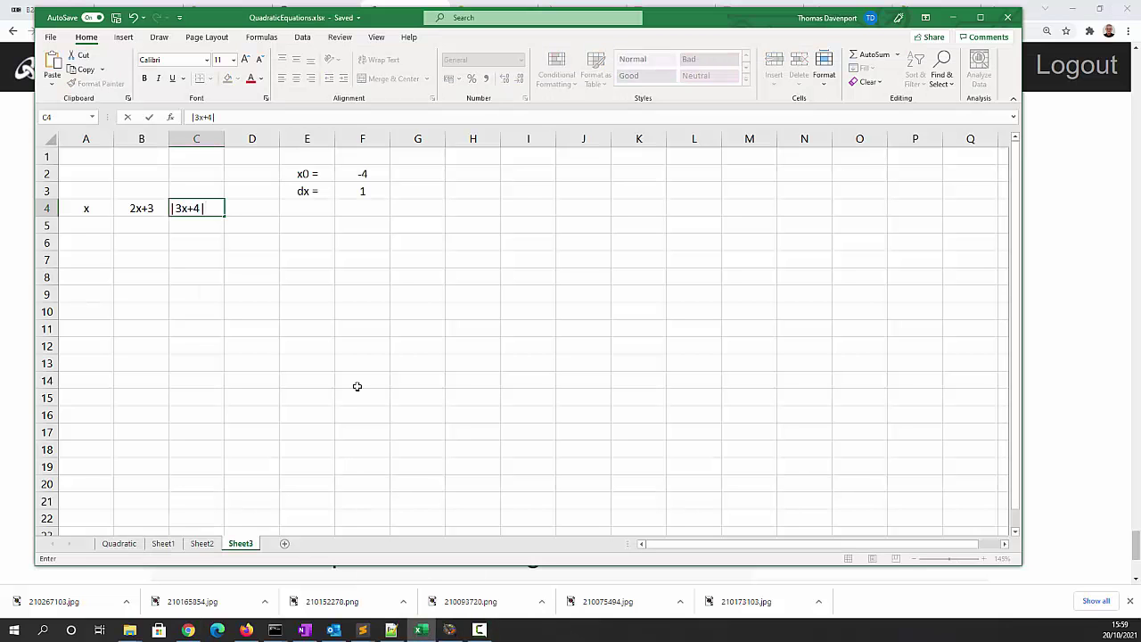
key("Return")
Step: Link the first x value in A5 to the start value with the formula =F2
left_click(99, 230)
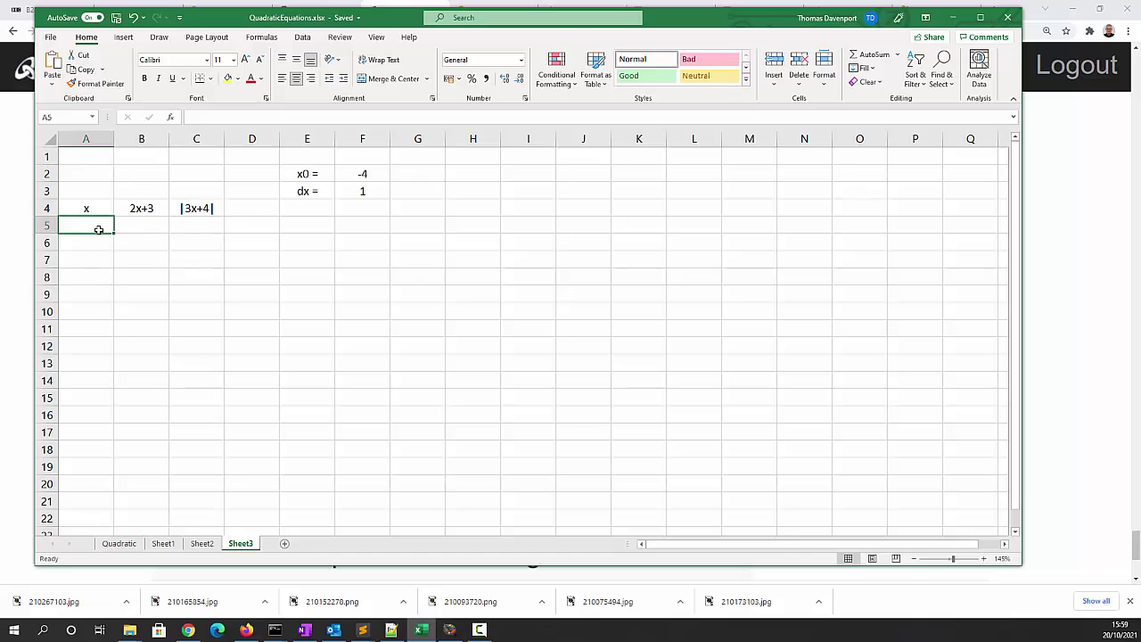
type("=")
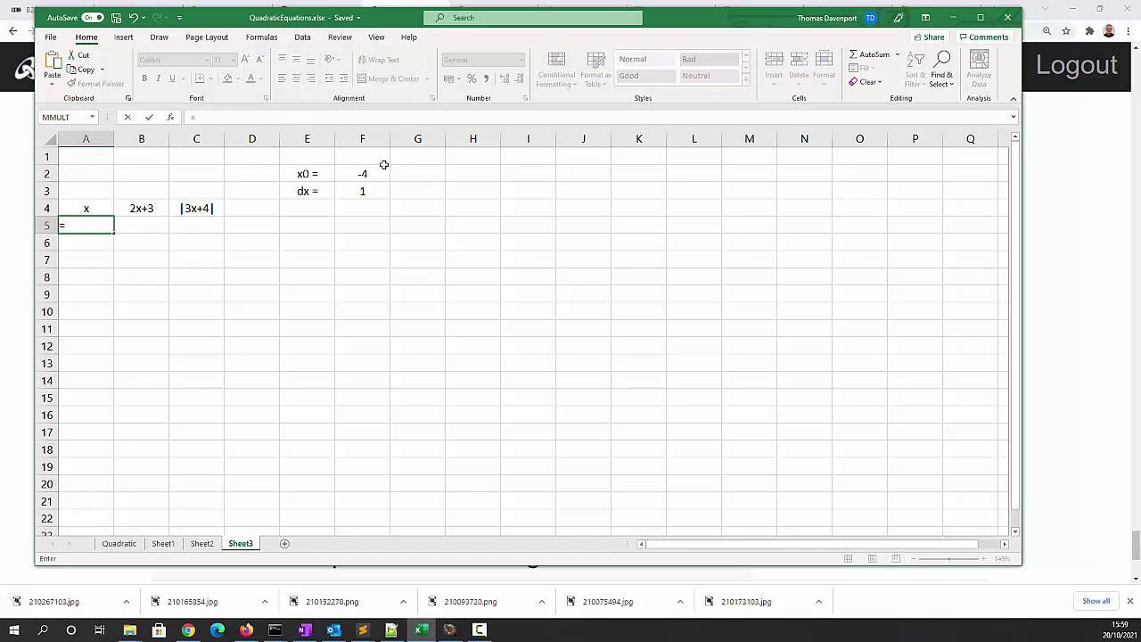
left_click(358, 178)
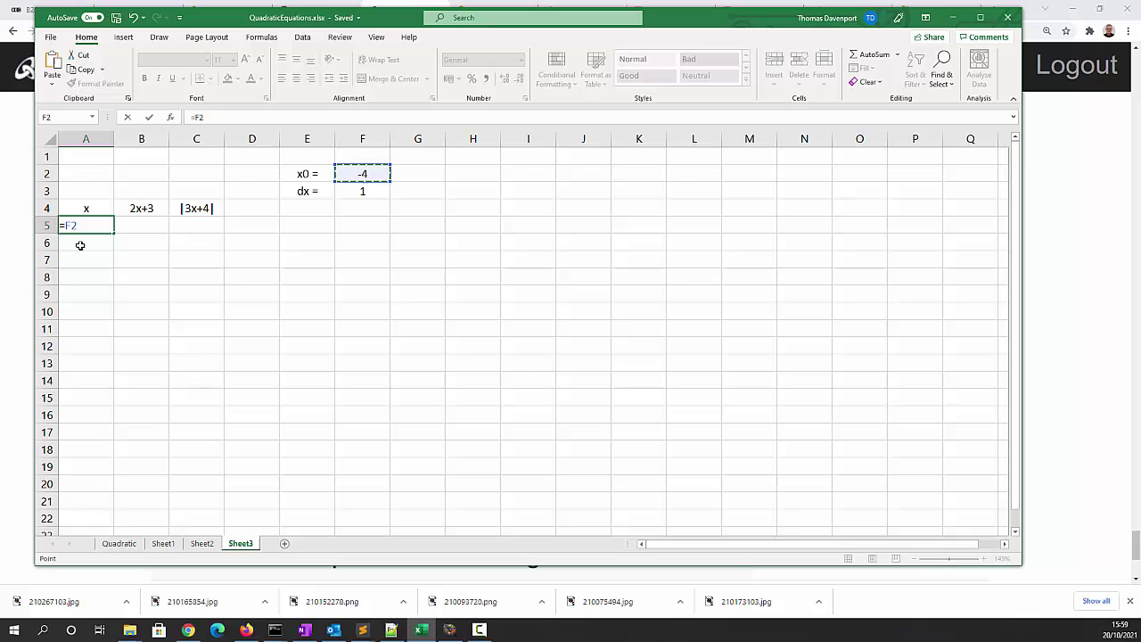
key("Return")
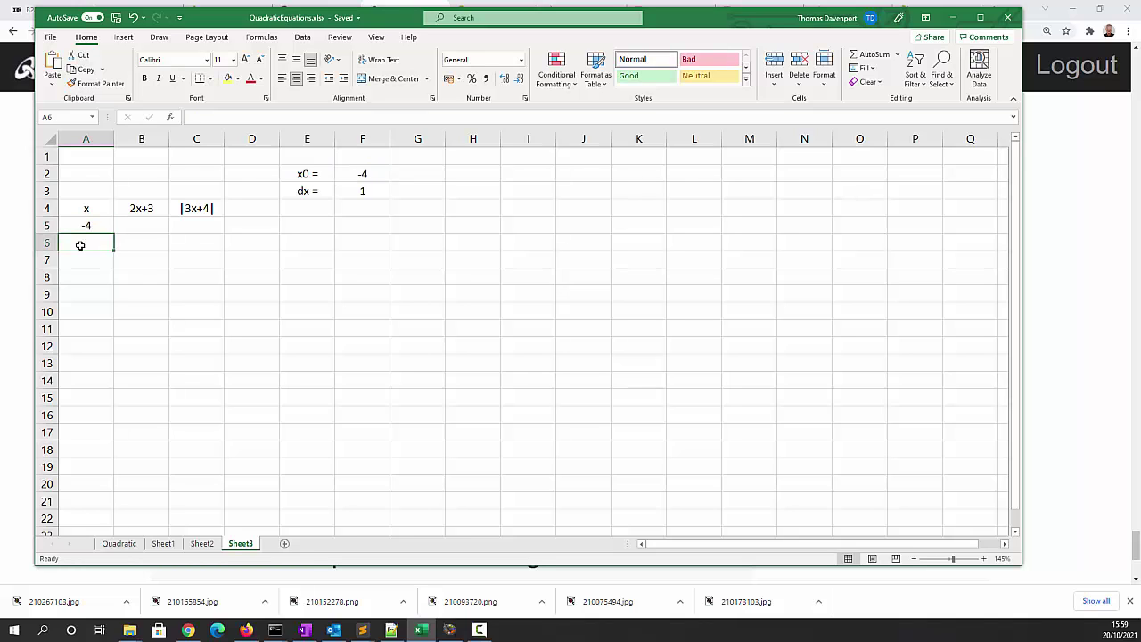
Step: Enter =A5+F$3 in A6 so the second x value adds the fixed-row step size to the first
type("=")
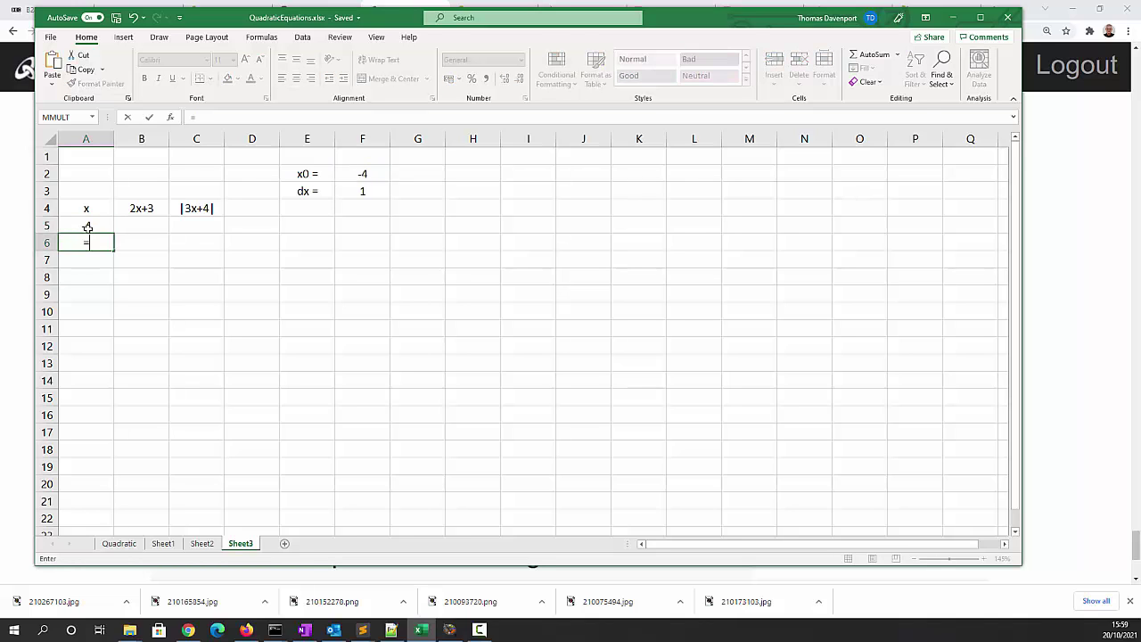
left_click(88, 227)
type("+")
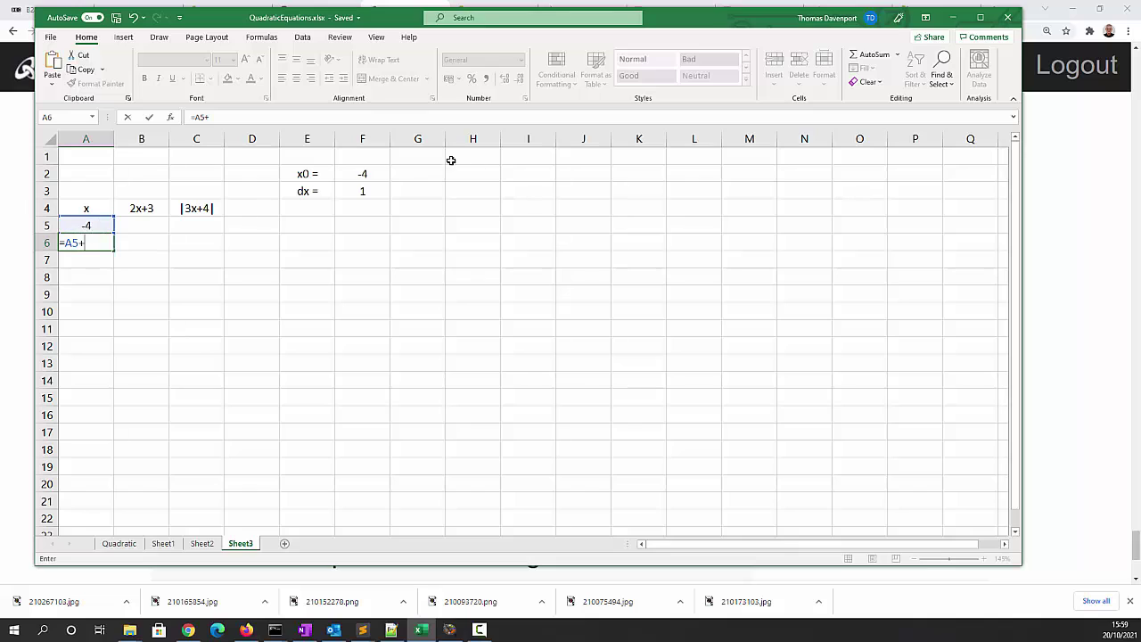
left_click(354, 188)
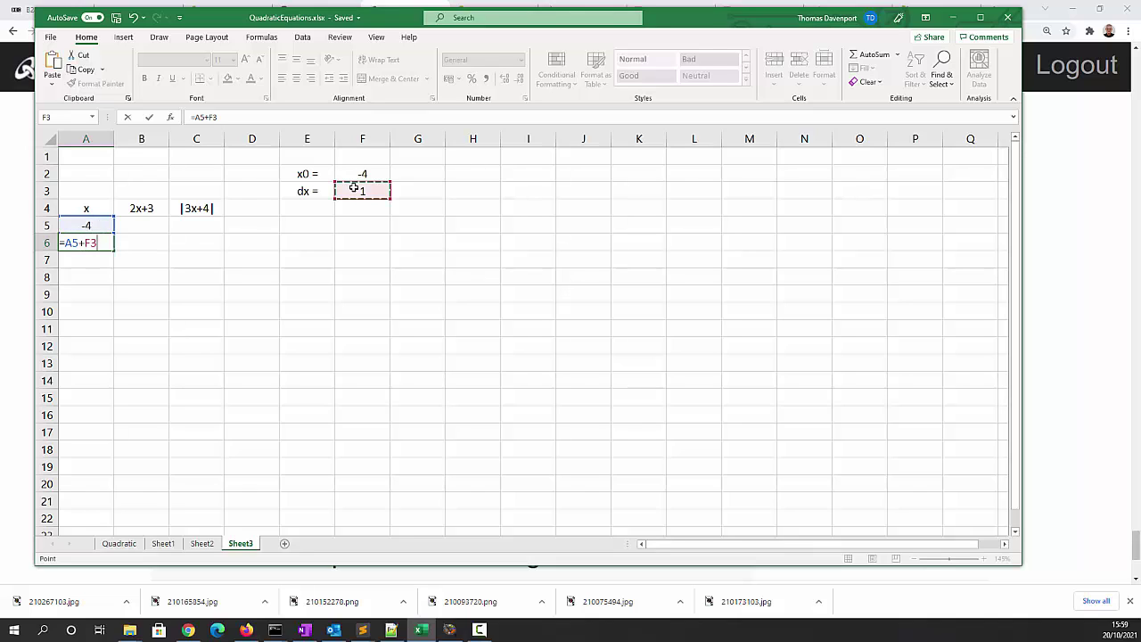
left_click(89, 242)
type("$")
key("Return")
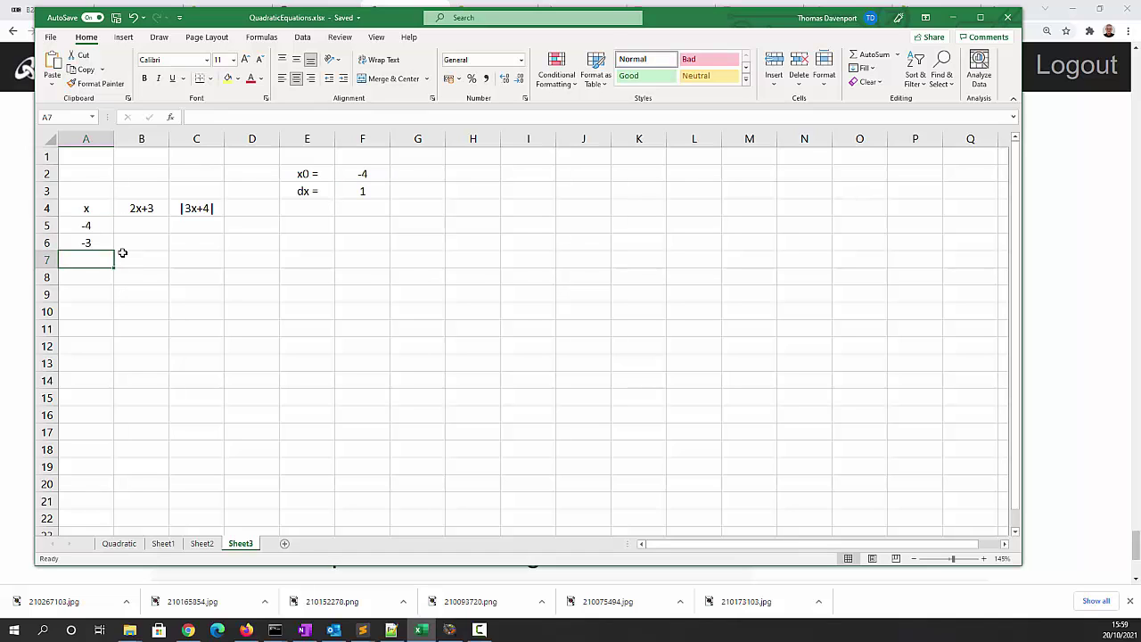
Step: Enter the formula =2*A5+3 in B5 under the 2x+3 heading
left_click(140, 221)
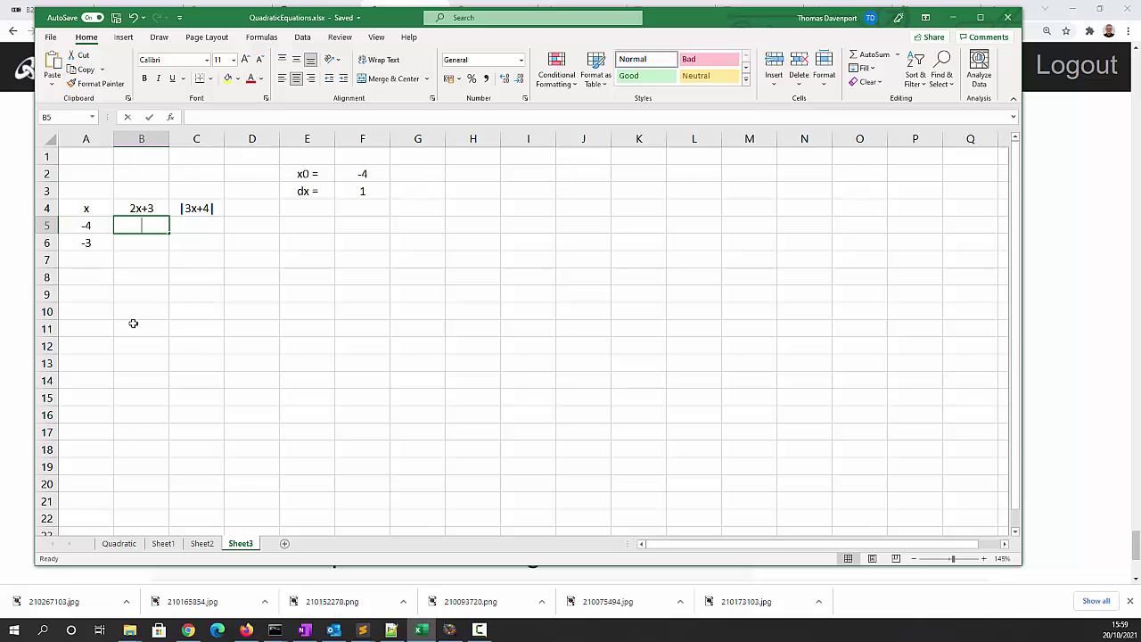
type("=2*")
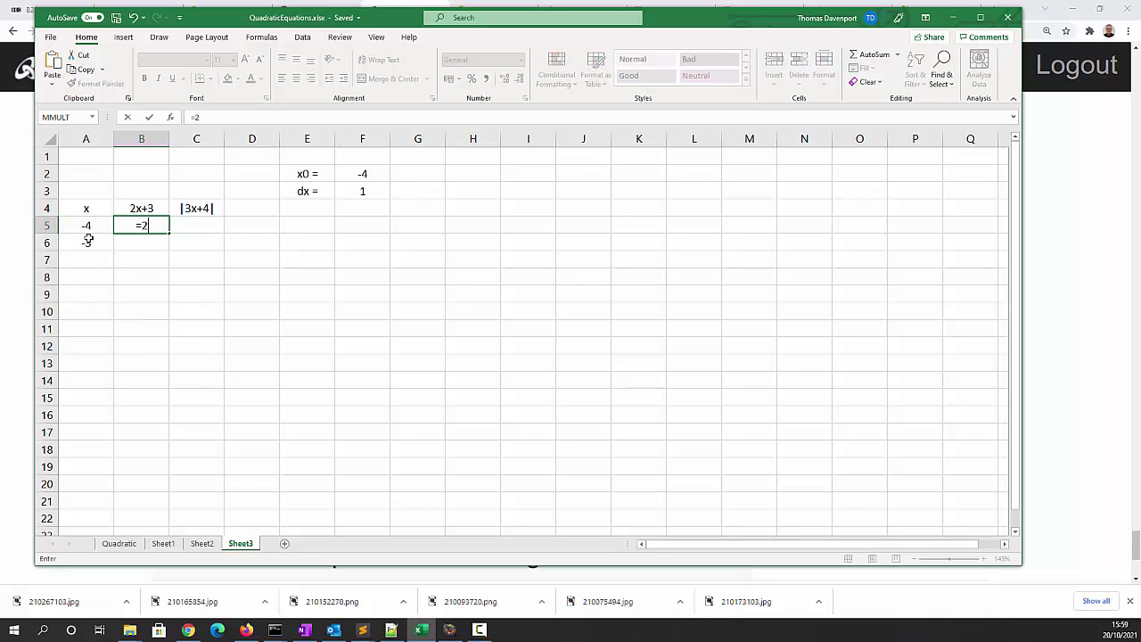
left_click(73, 224)
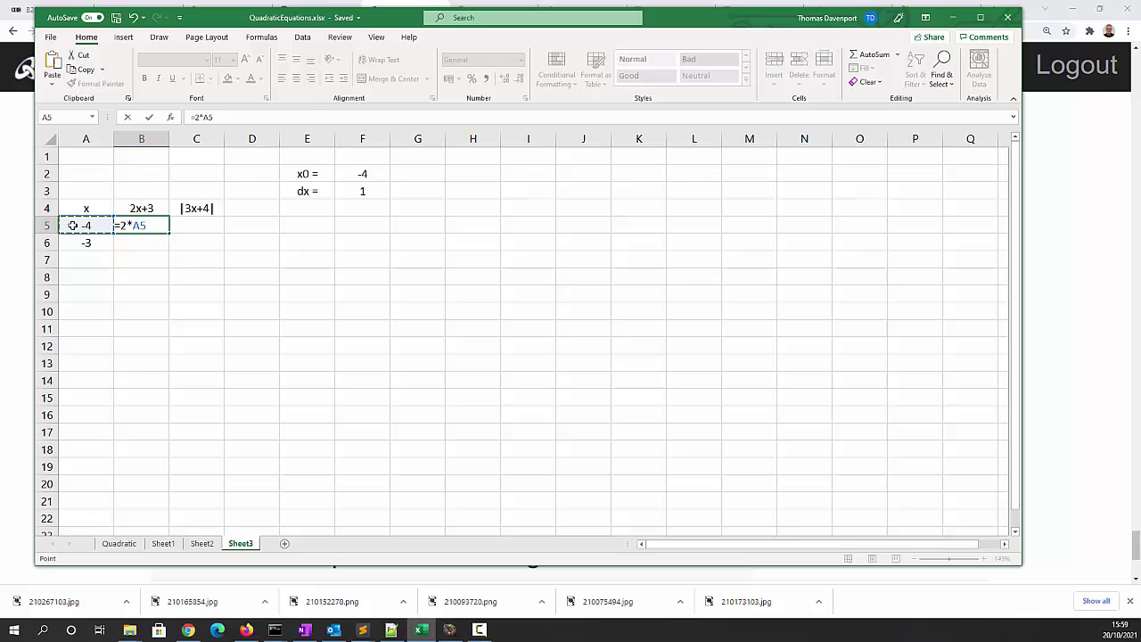
type("+3")
key("Return")
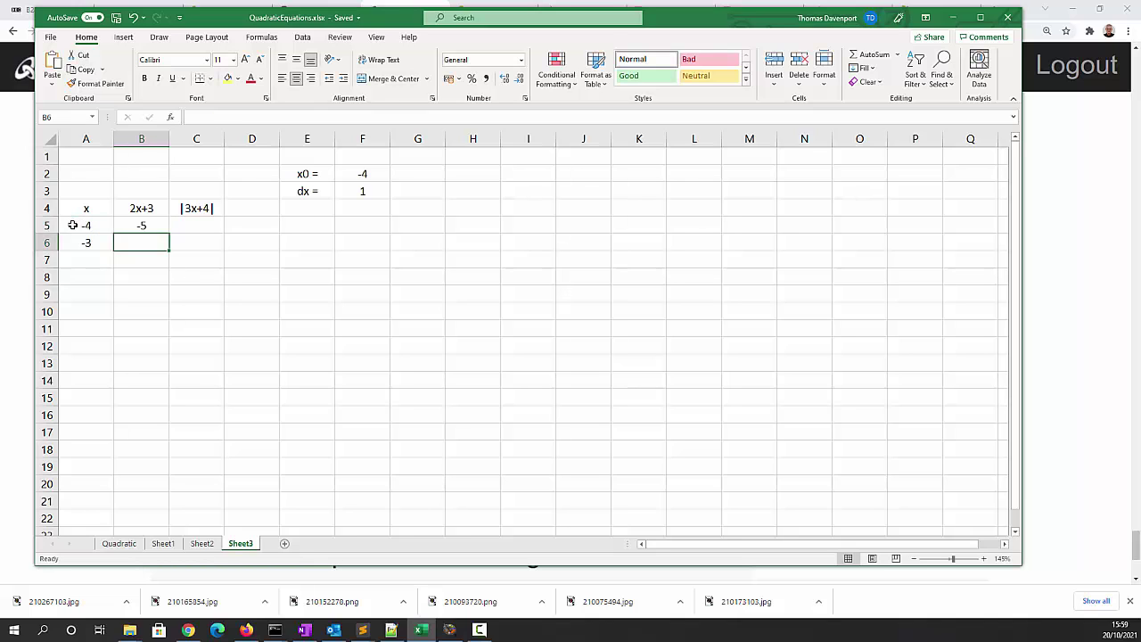
Step: Enter the formula =abs(3*A5+4) in C5 under the |3x+4| heading
left_click(188, 221)
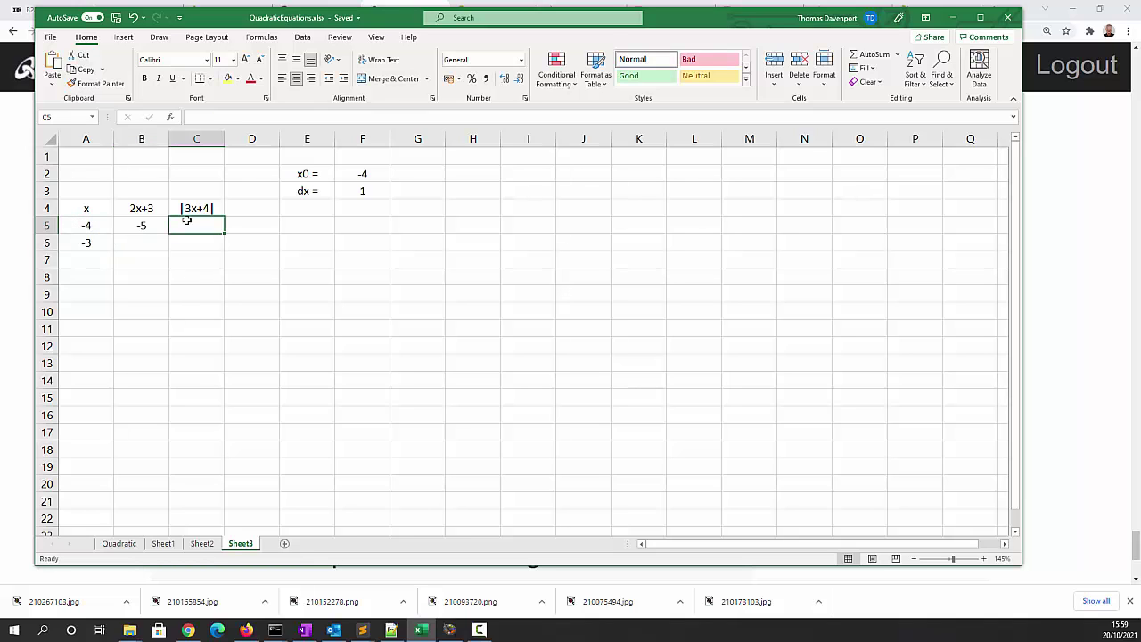
type("=abs(")
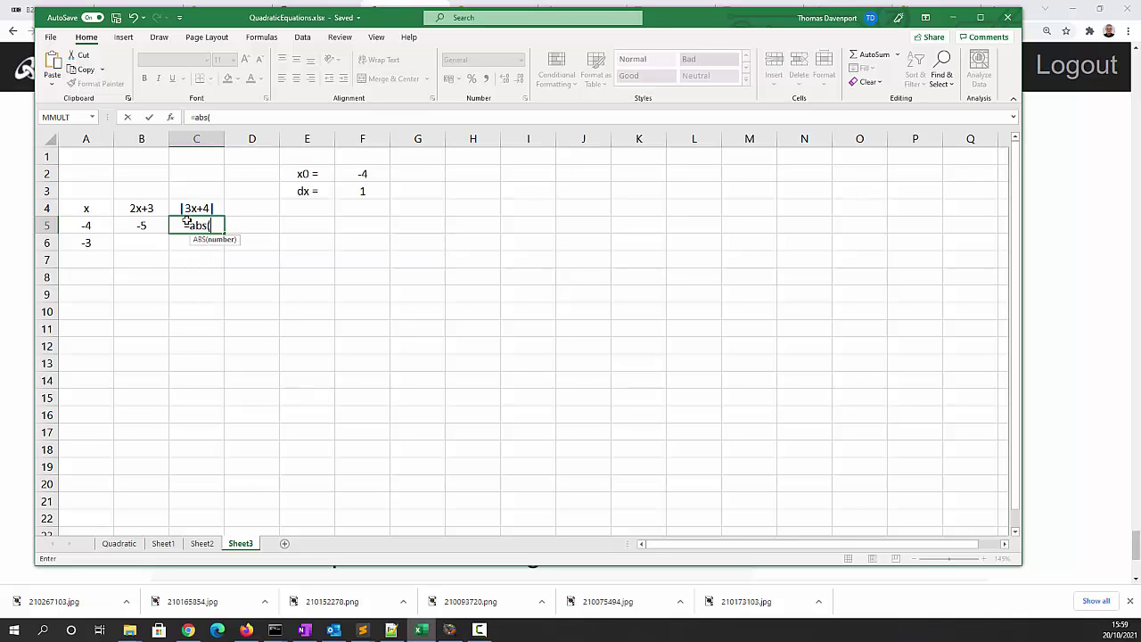
type("3*")
left_click(96, 230)
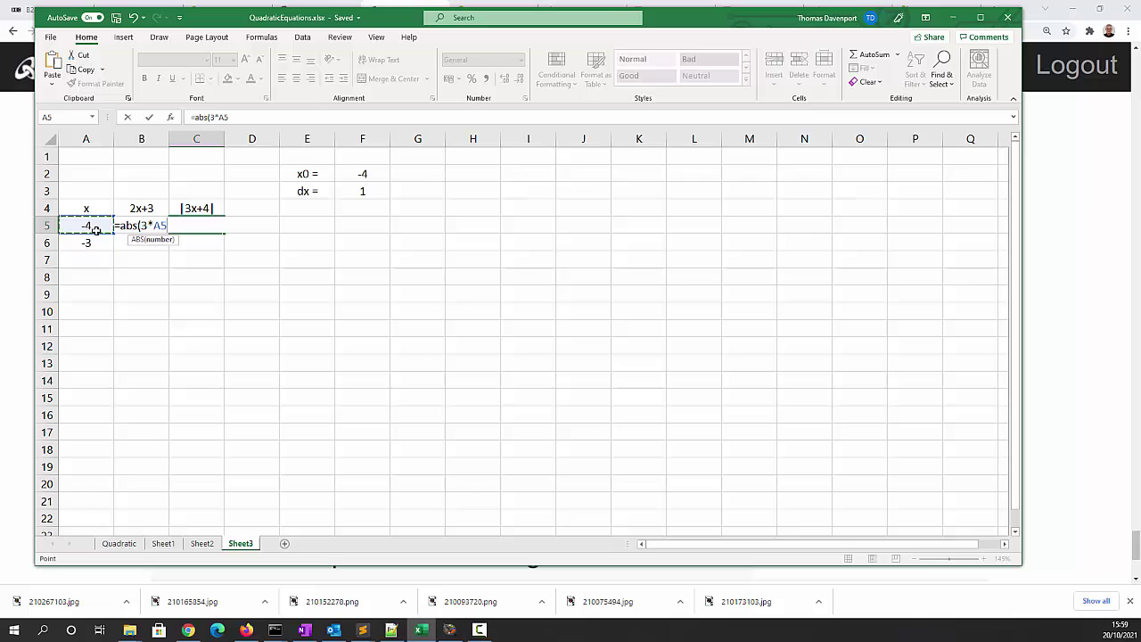
type("+")
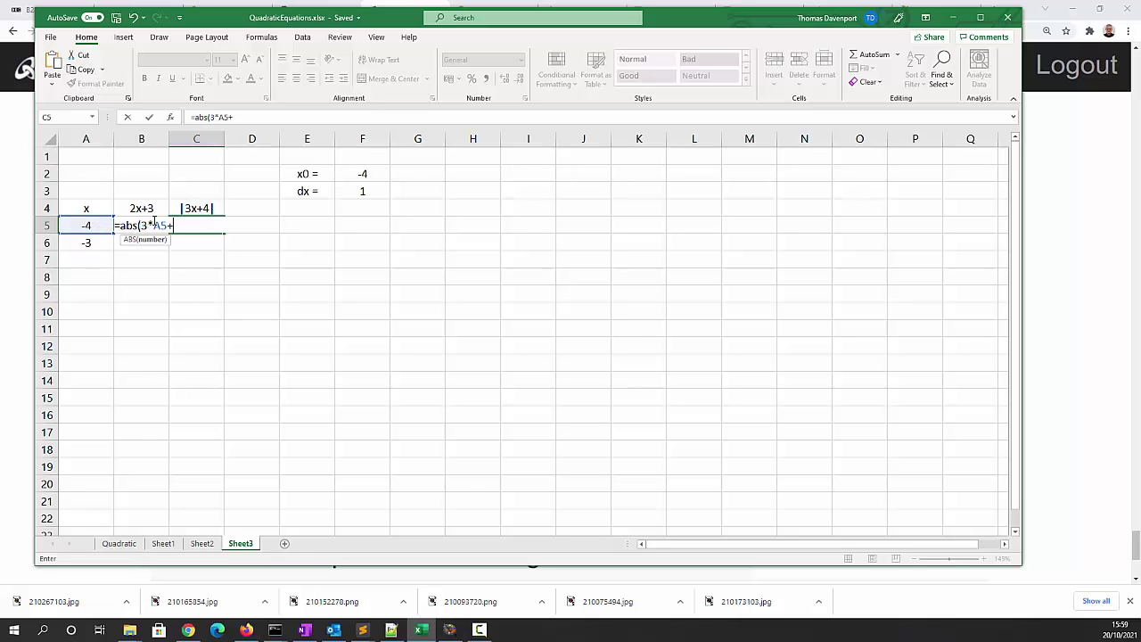
type("4)")
key("Return")
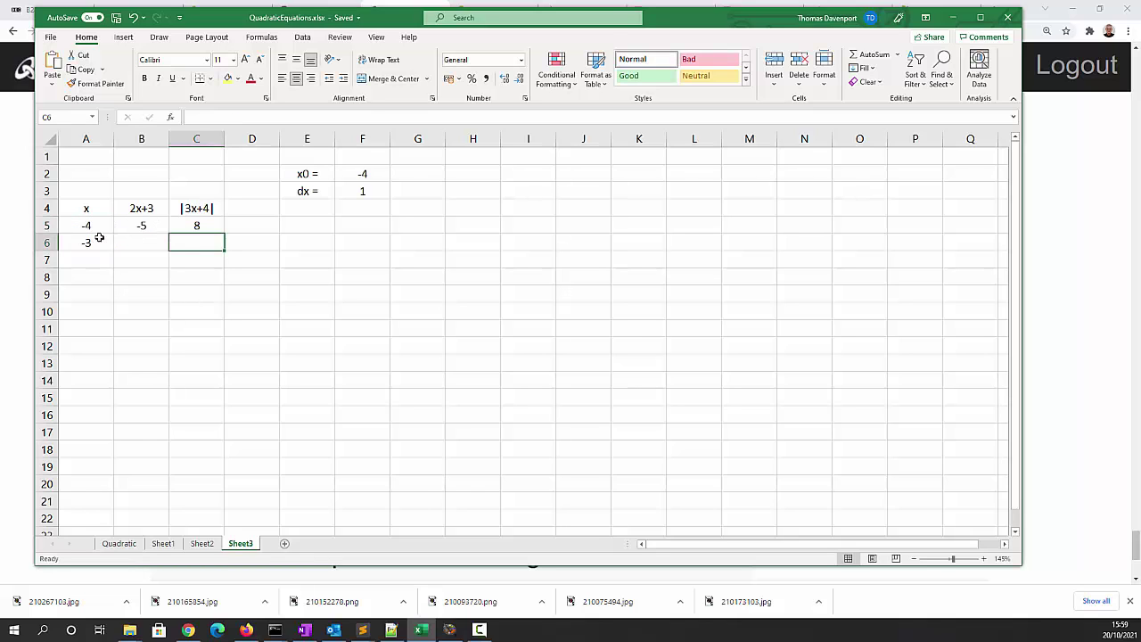
Step: Fill the formulas in B5:C5 down into row 6 and select A6
left_click(134, 225)
left_click_drag(133, 225, 223, 252)
left_click(83, 241)
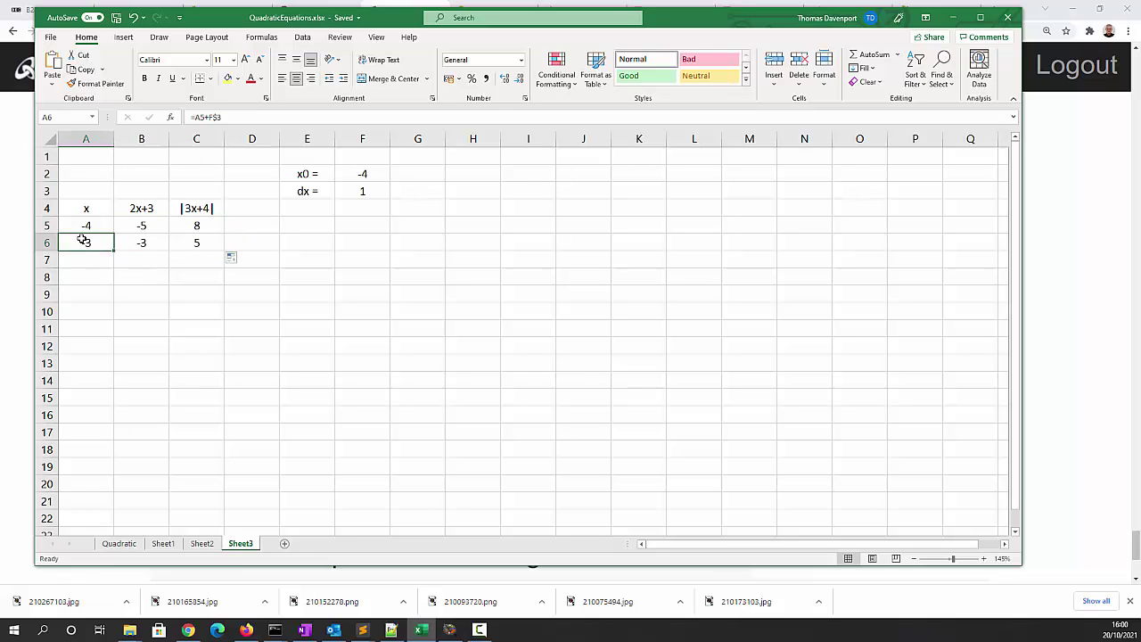
Step: Fill the formulas in A6:C6 down to row 26
left_click_drag(77, 243, 186, 243)
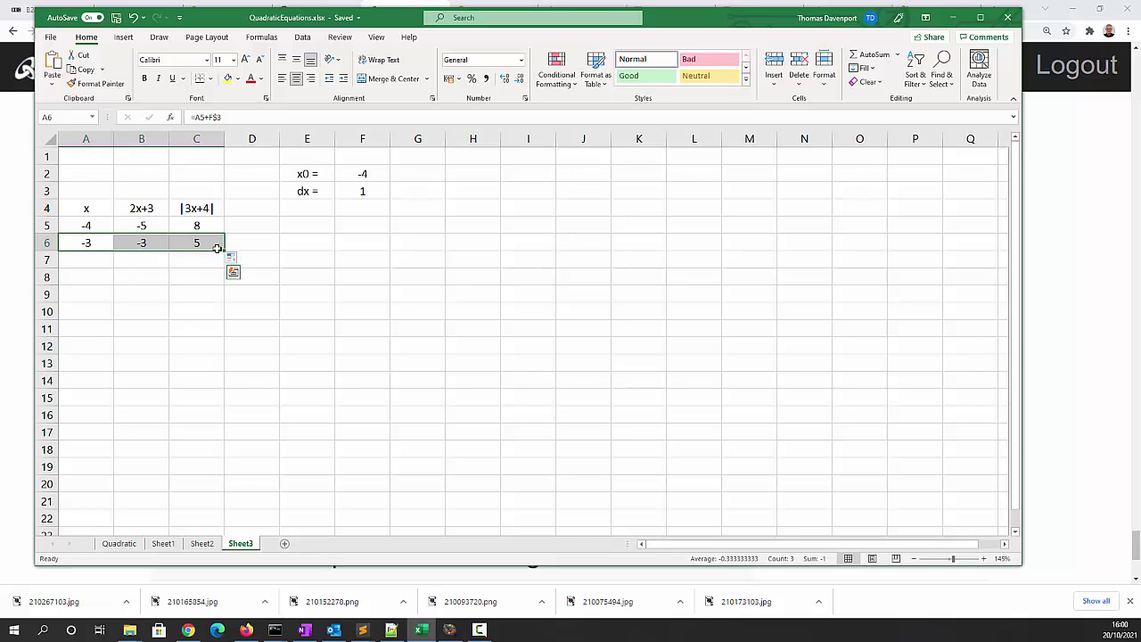
left_click_drag(221, 249, 202, 519)
scroll(288, 420, "up", 1)
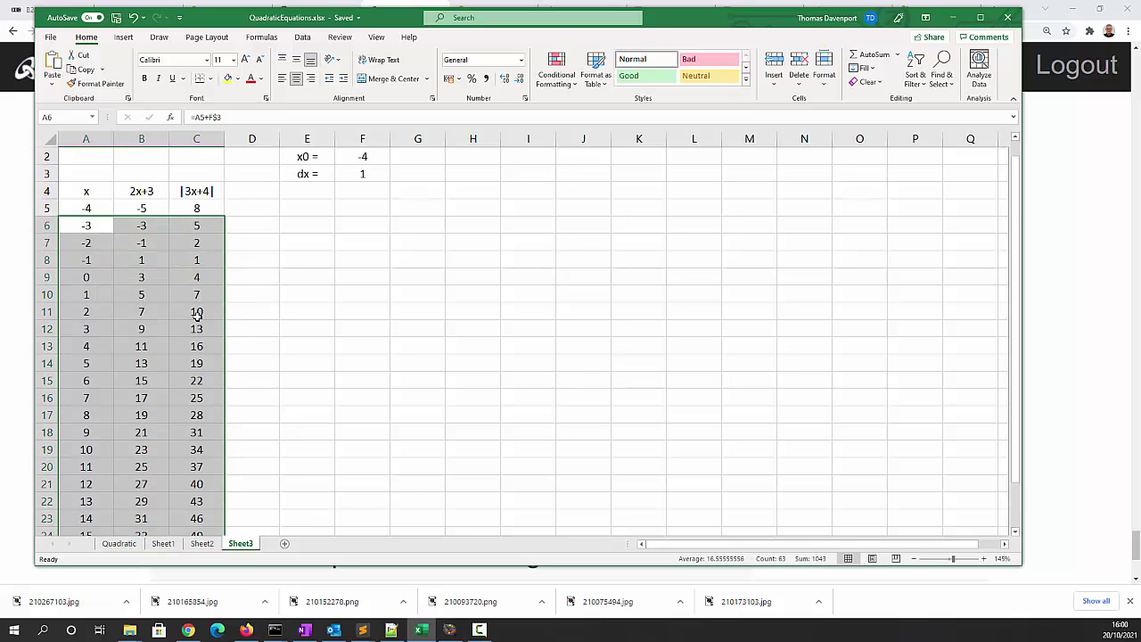
Step: Insert a scatter chart with smooth lines and no markers from the x and 2x+3 values in A5:B26
left_click_drag(67, 209, 161, 526)
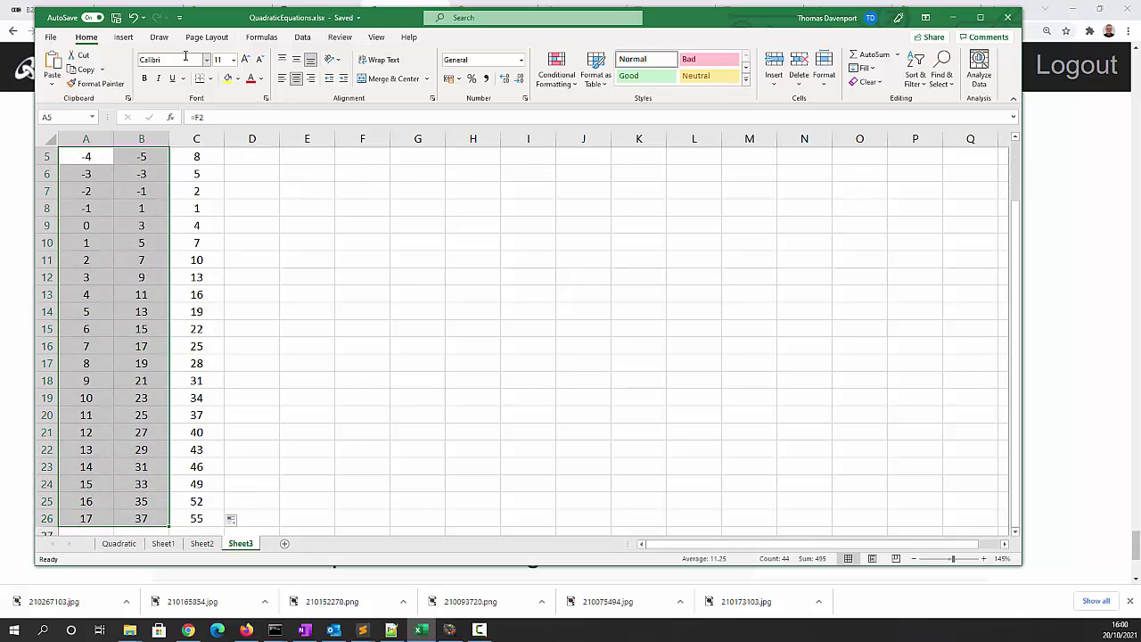
left_click(124, 37)
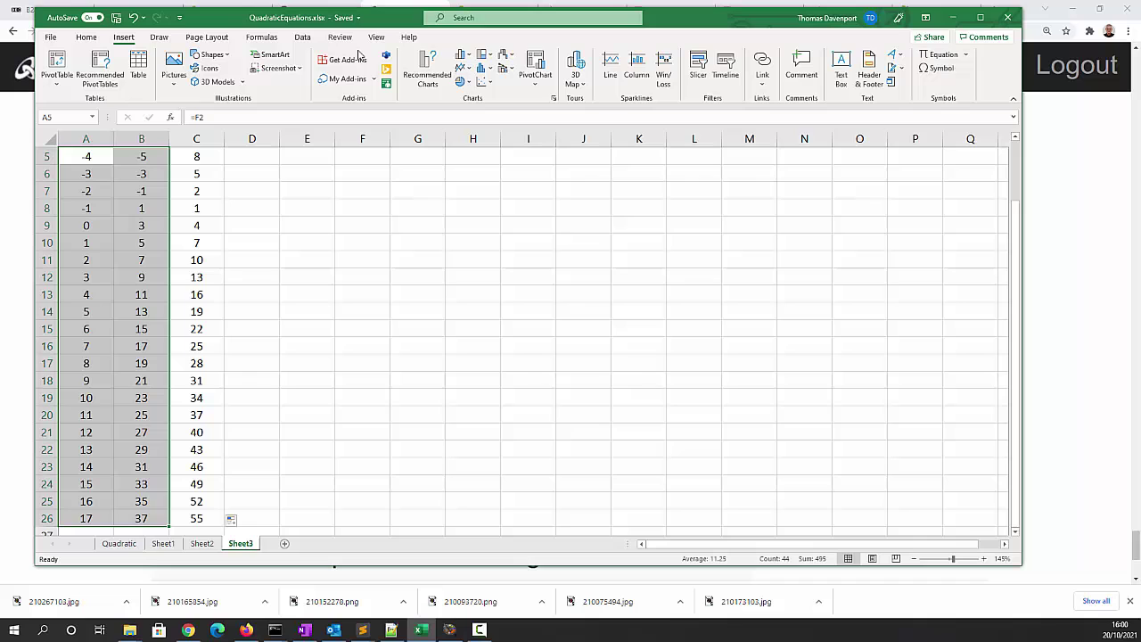
left_click(482, 81)
left_click(562, 130)
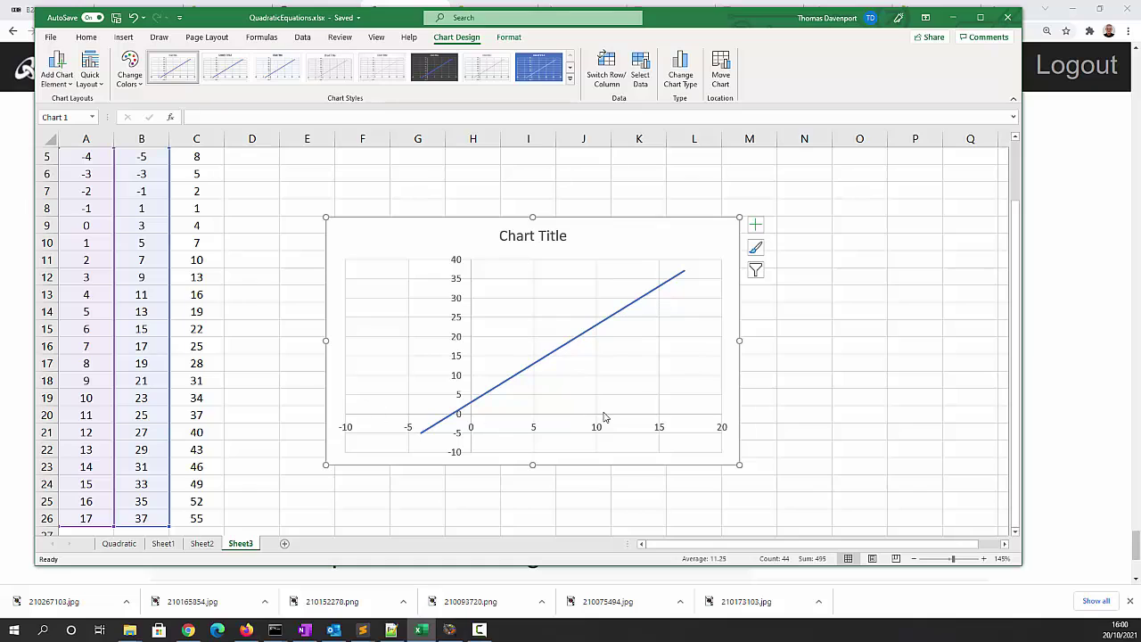
Step: Start a new data series in the chart and set its X values to Sheet3 A5:A26
right_click(544, 365)
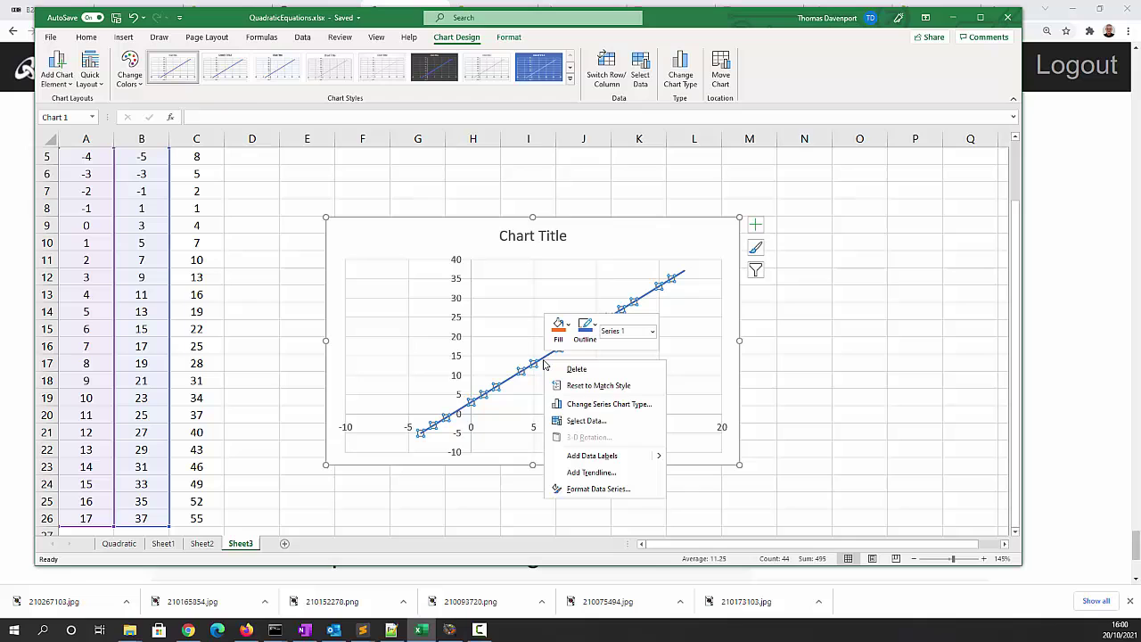
left_click(587, 422)
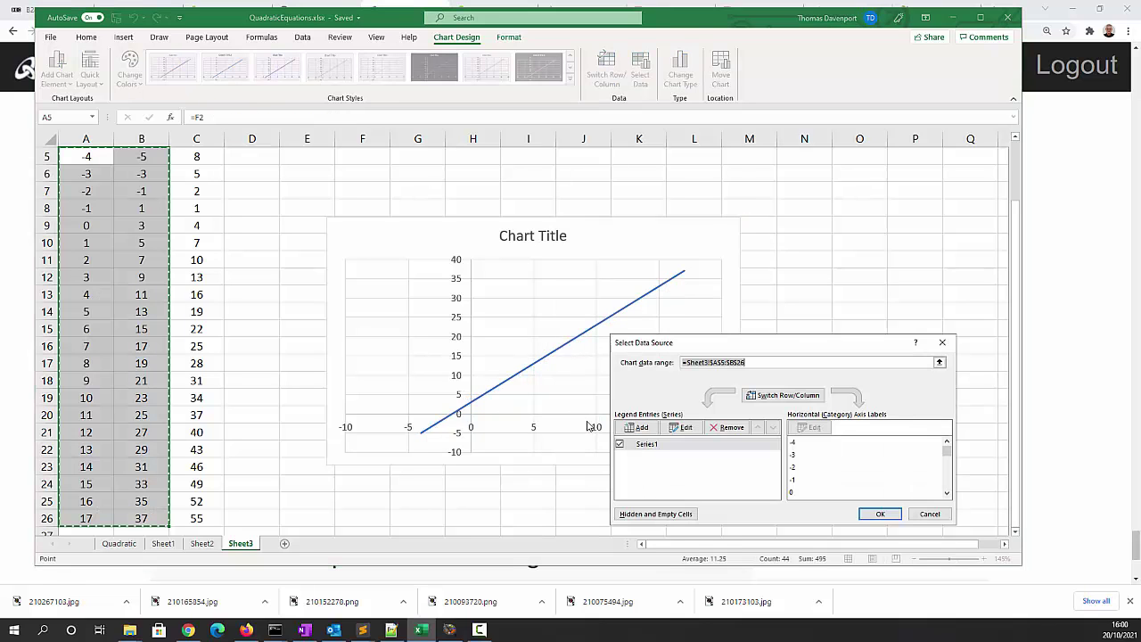
left_click(644, 430)
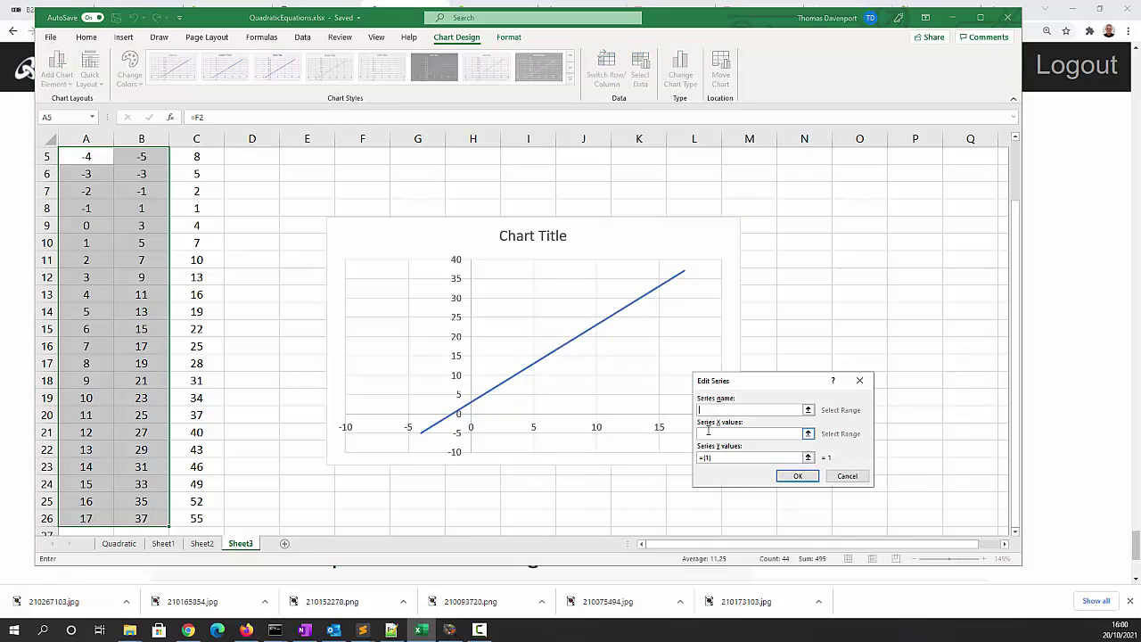
left_click(711, 435)
scroll(259, 481, "up", 2)
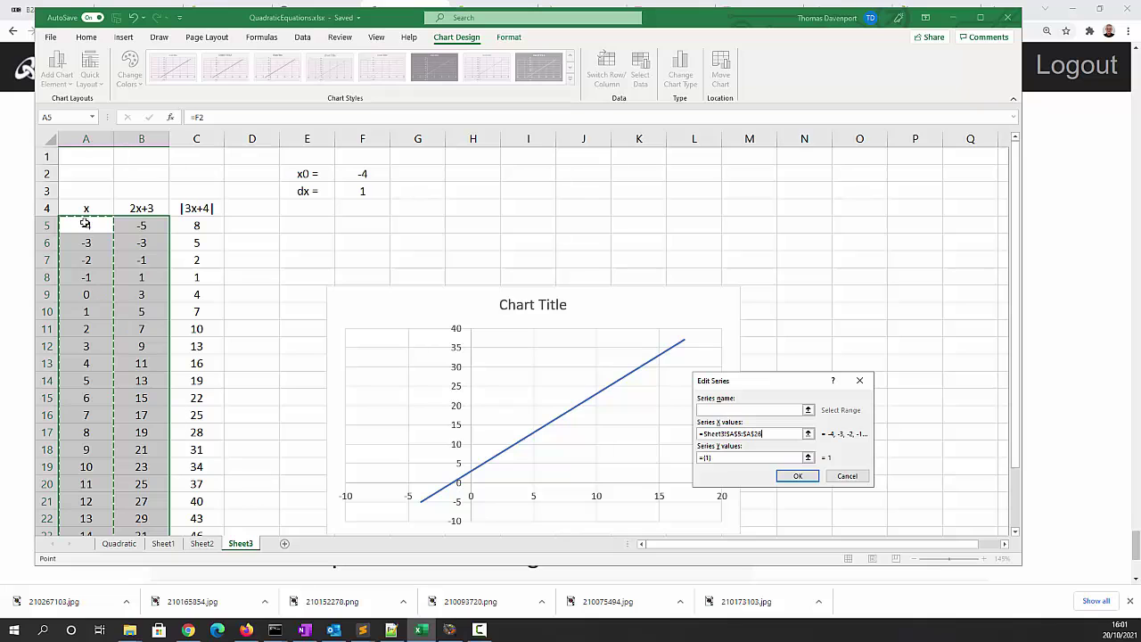
left_click_drag(84, 224, 151, 428)
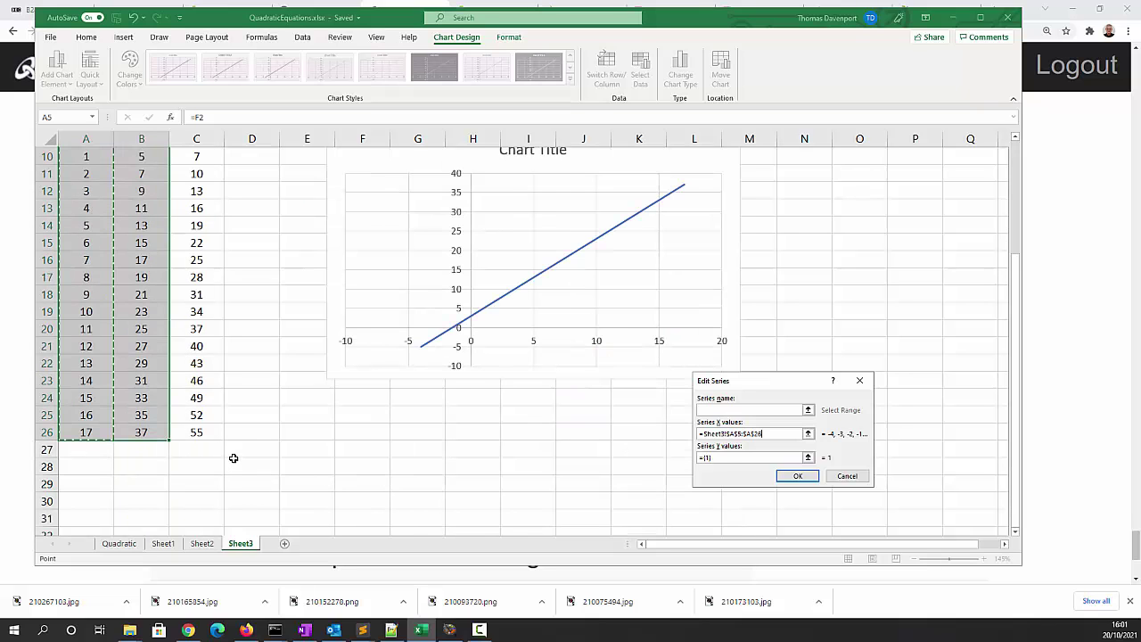
Step: Set the new series' Y values to the |3x+4| results in C5:C26 and apply the data source changes
scroll(234, 454, "up", 3)
left_click(793, 458)
key("BackSpace")
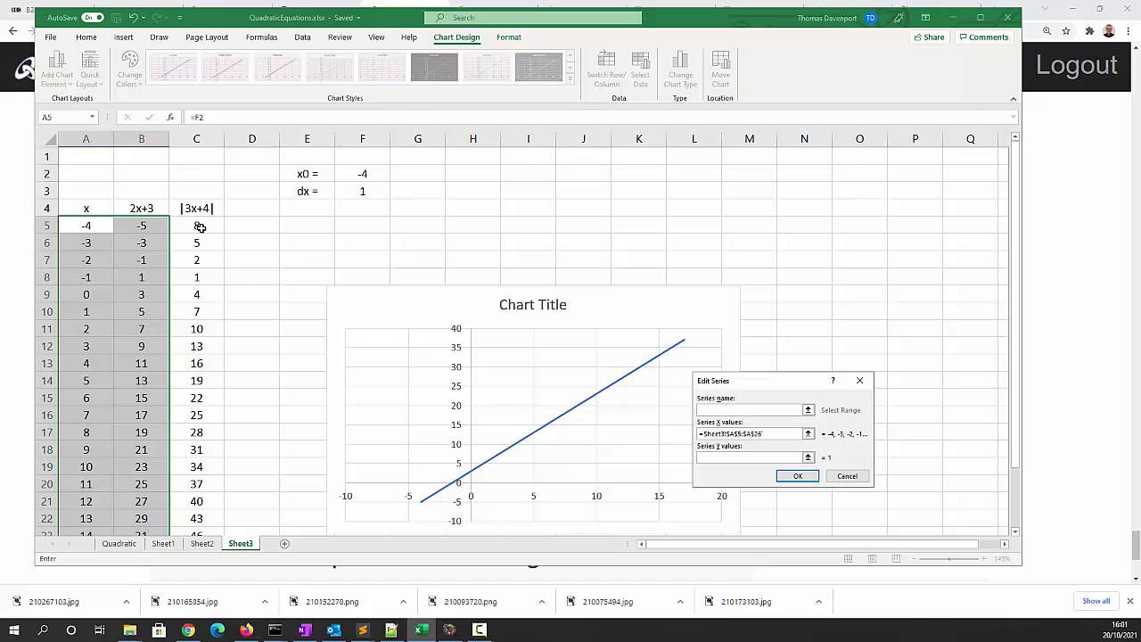
left_click_drag(198, 224, 199, 501)
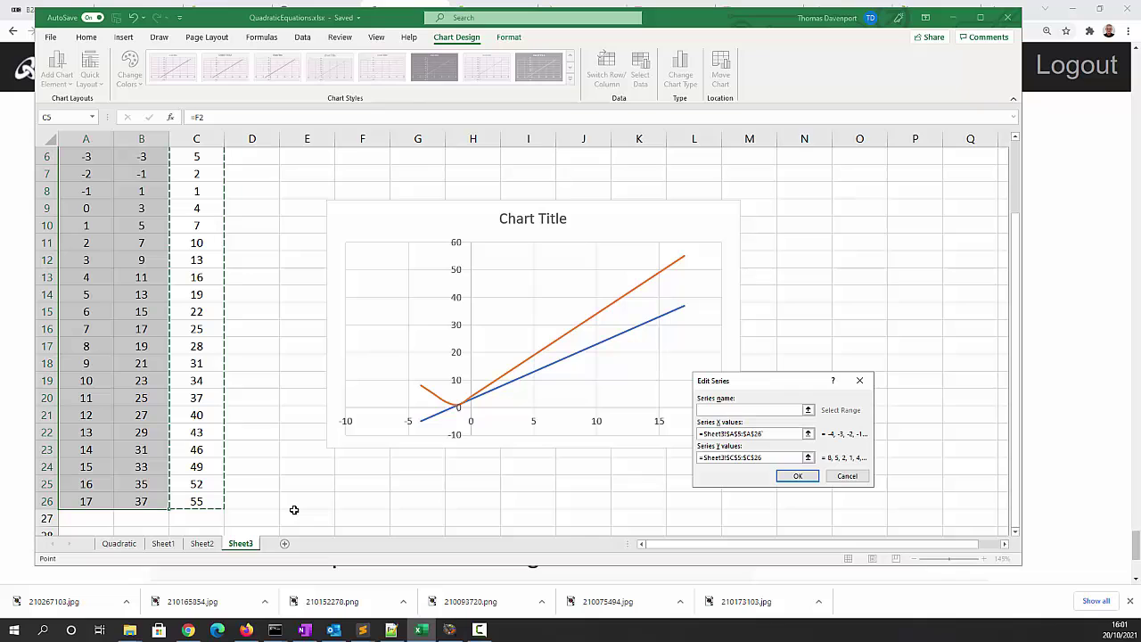
left_click(796, 477)
left_click(879, 515)
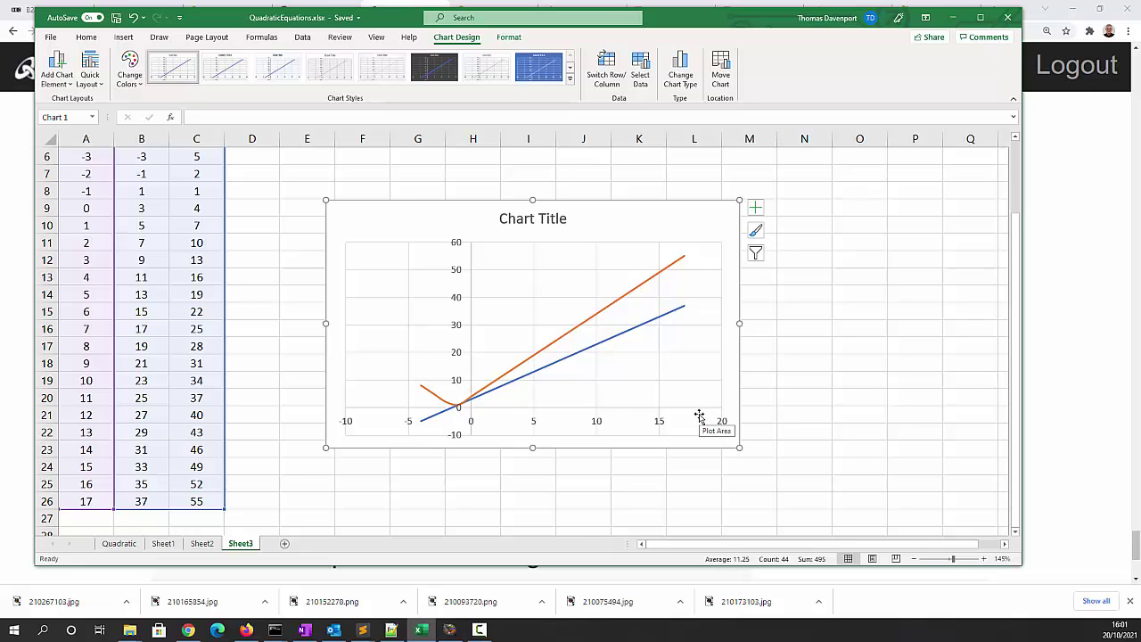
Step: Move the chart beside the data table so its upper-left corner lies in cell D5, under the x0 and dx settings
scroll(696, 417, "up", 1)
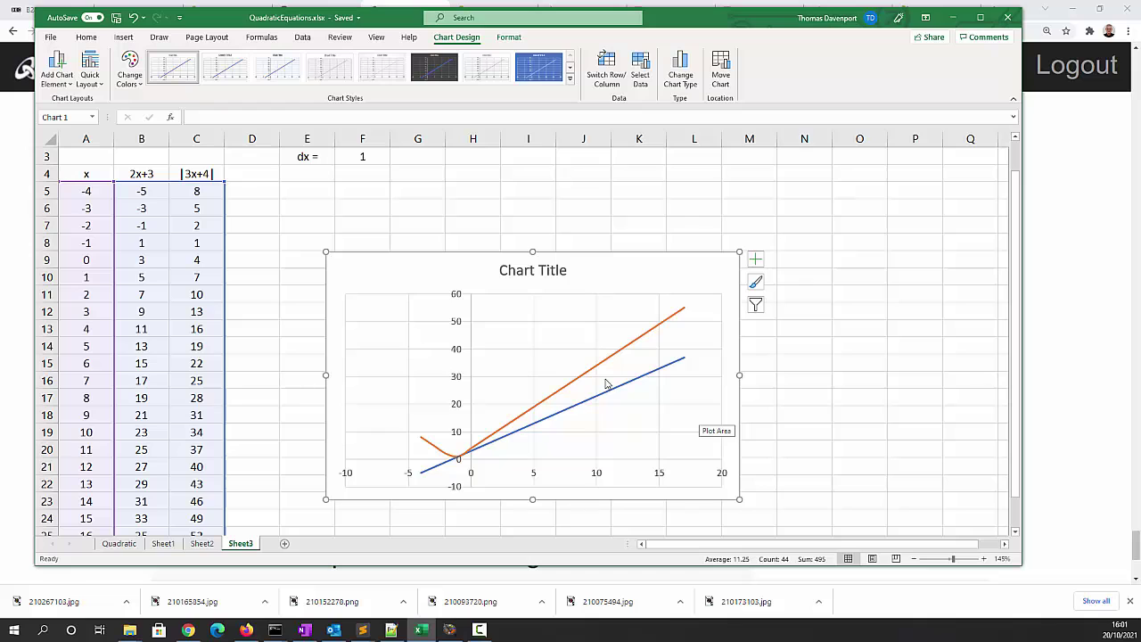
left_click_drag(438, 270, 362, 204)
scroll(681, 301, "up", 1)
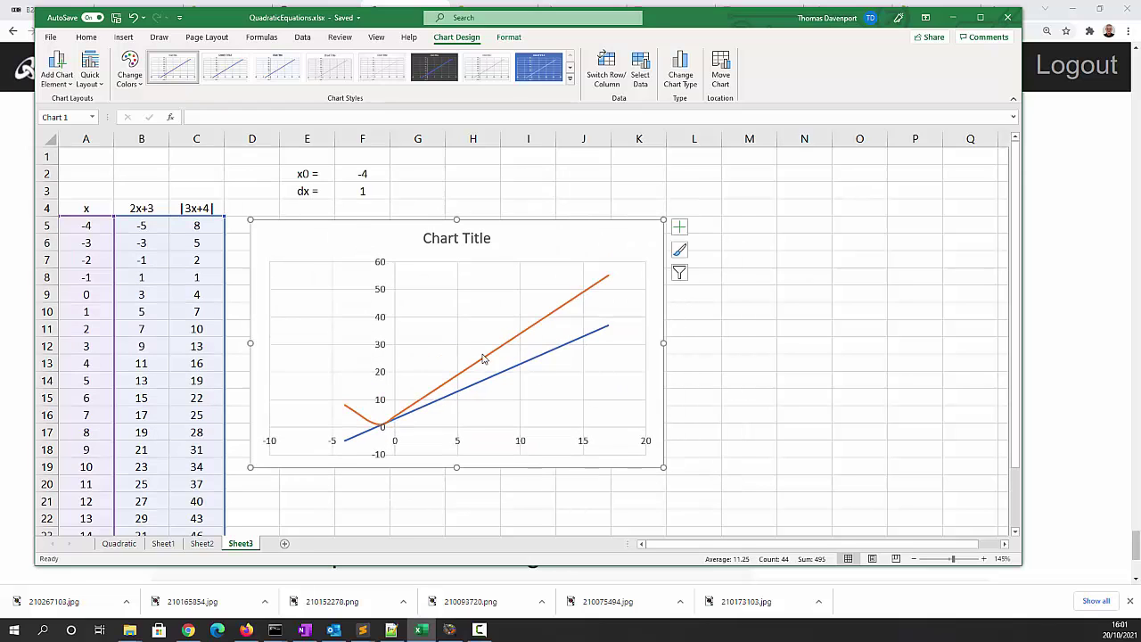
Step: Set the step size dx in F3 to 0.5
left_click(367, 191)
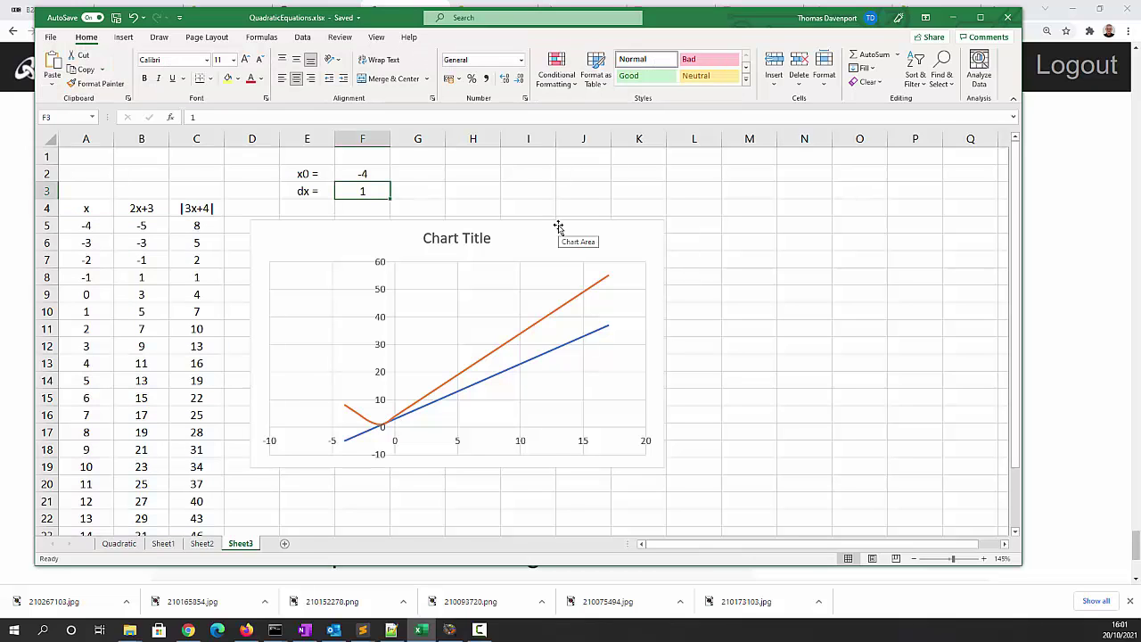
key("BackSpace")
type("0.5")
key("Return")
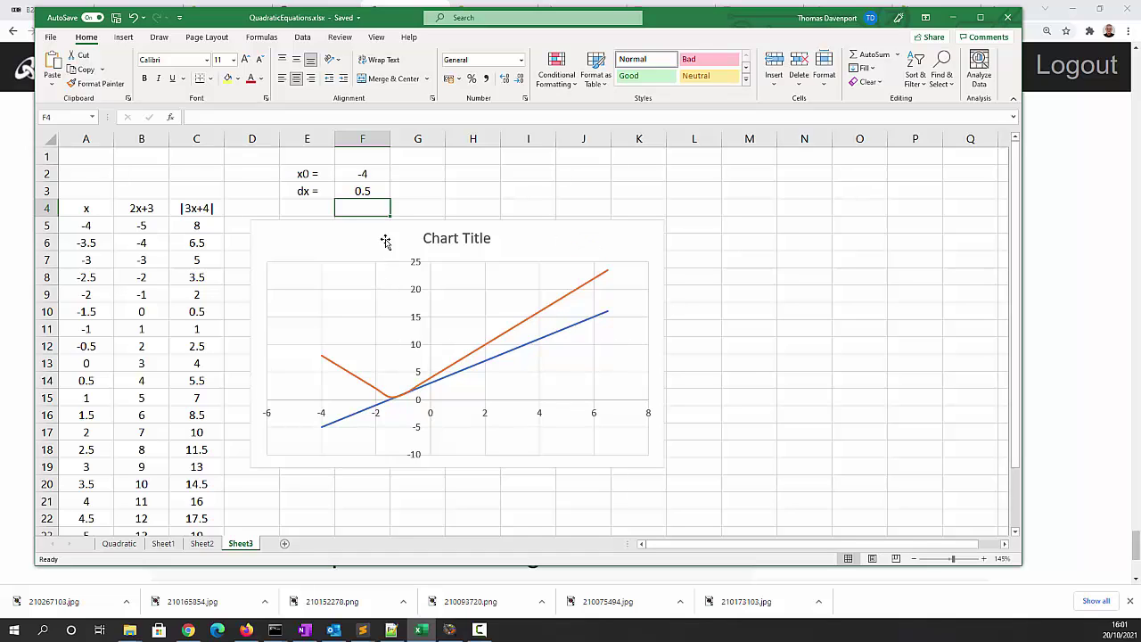
Step: Set the step size dx in F3 to 0.1
double_click(379, 190)
key("BackSpace")
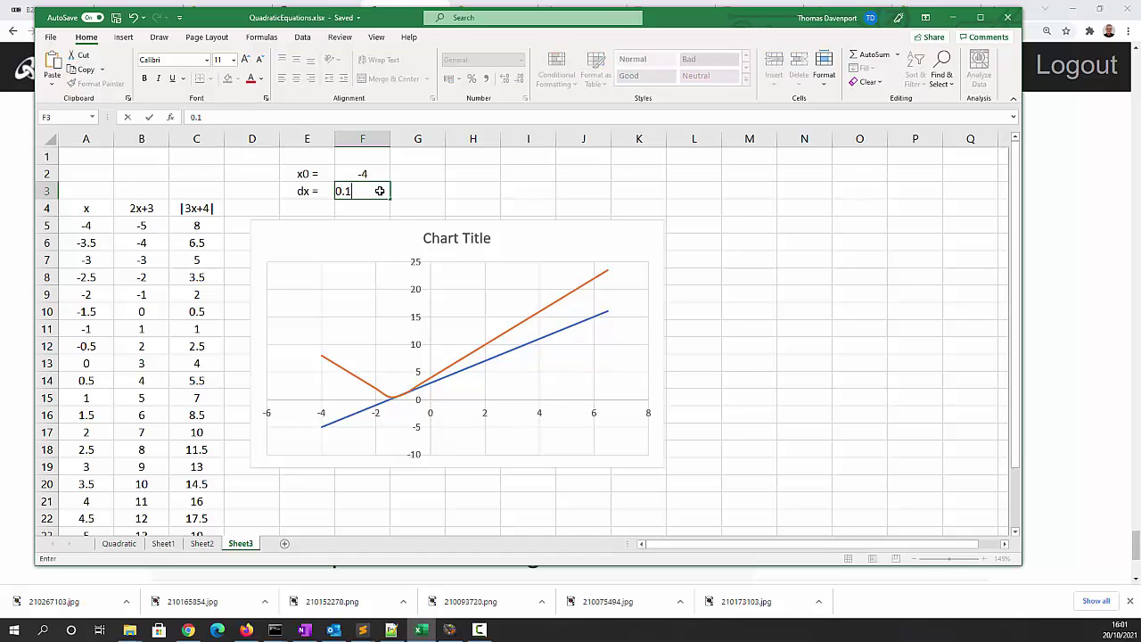
key("Return")
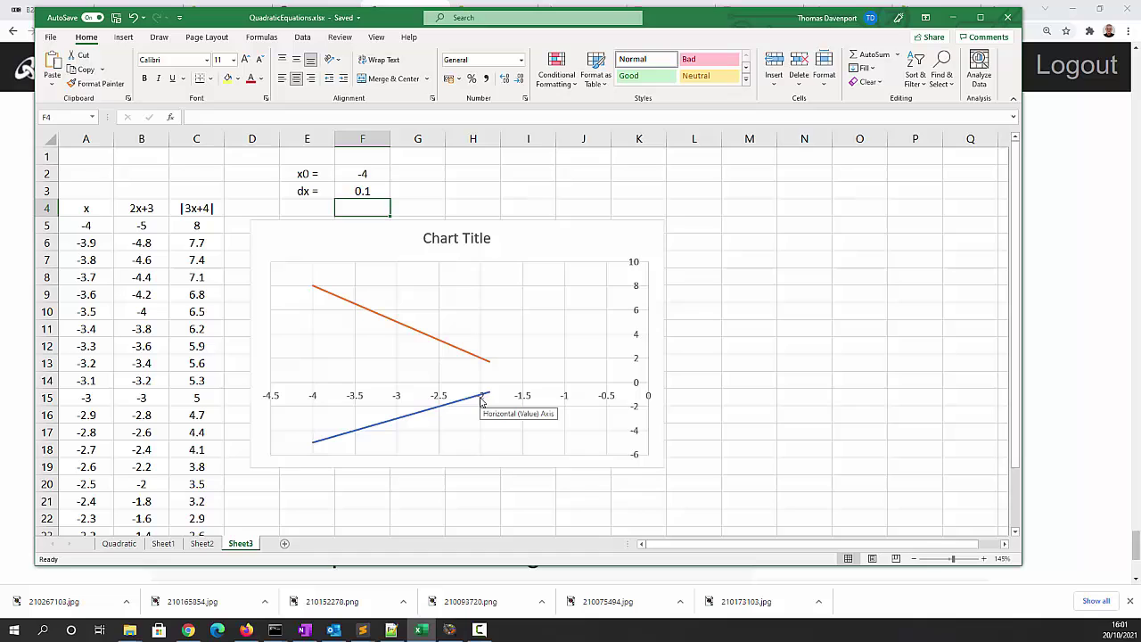
Step: Set the starting value x0 in F2 to -2
left_click(359, 171)
type("-2")
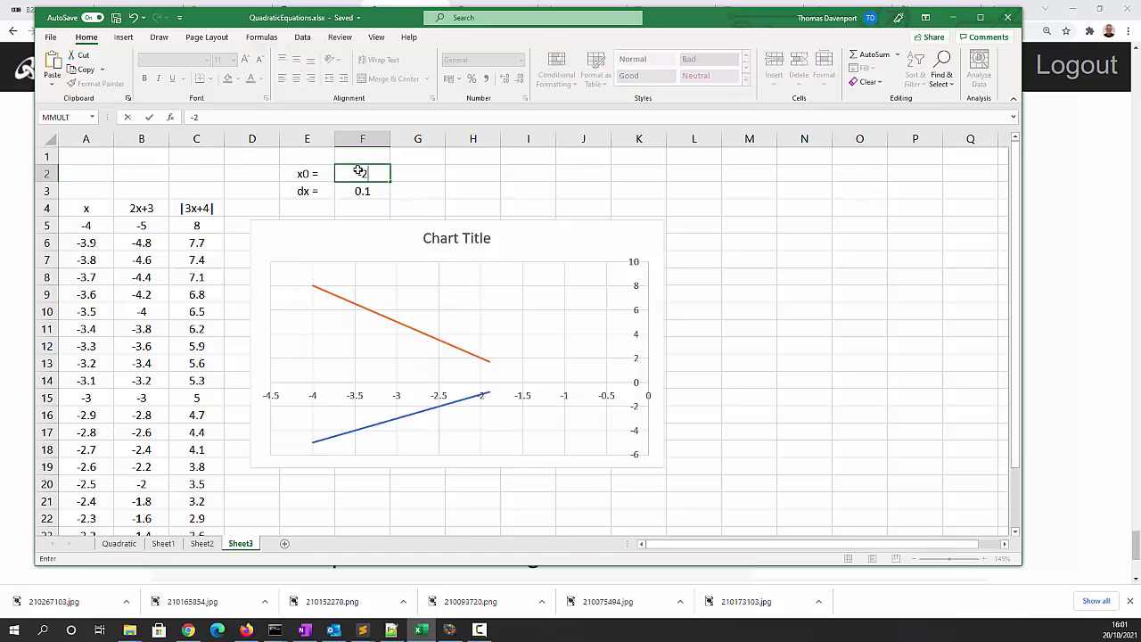
key("Return")
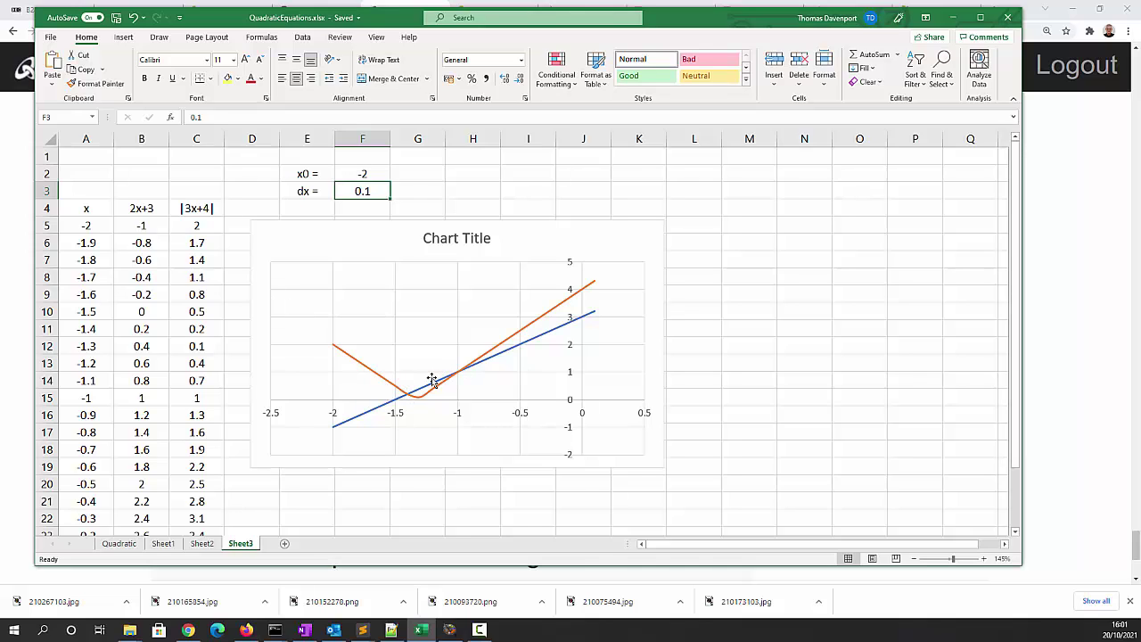
Step: Set the step size dx in F3 to 0.05
left_click(749, 294)
left_click(359, 192)
type("0.05")
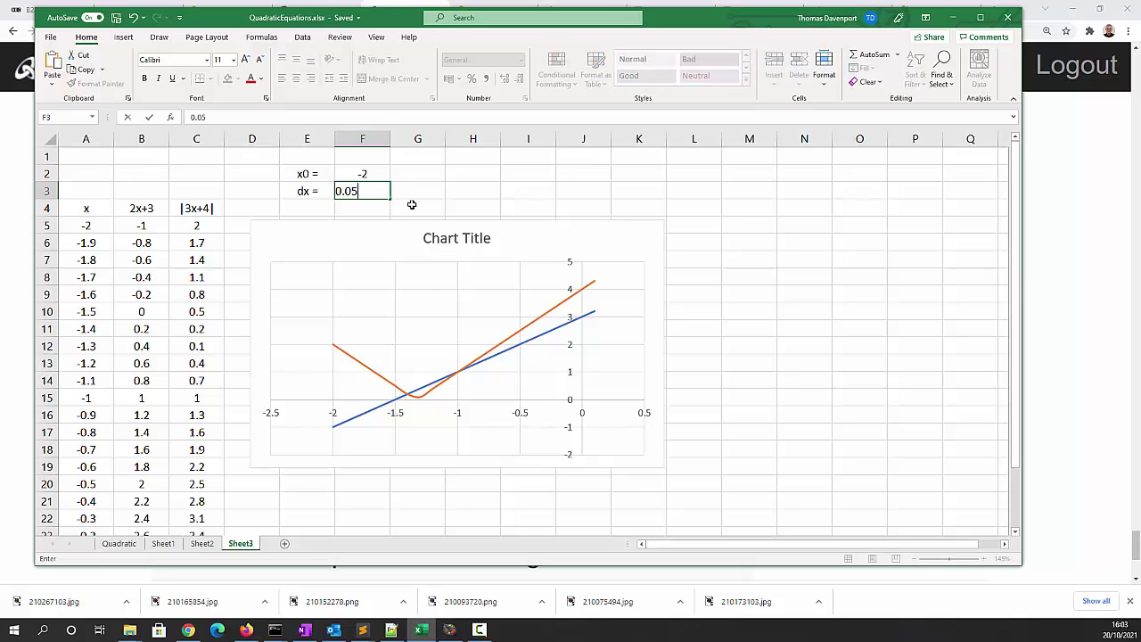
key("Return")
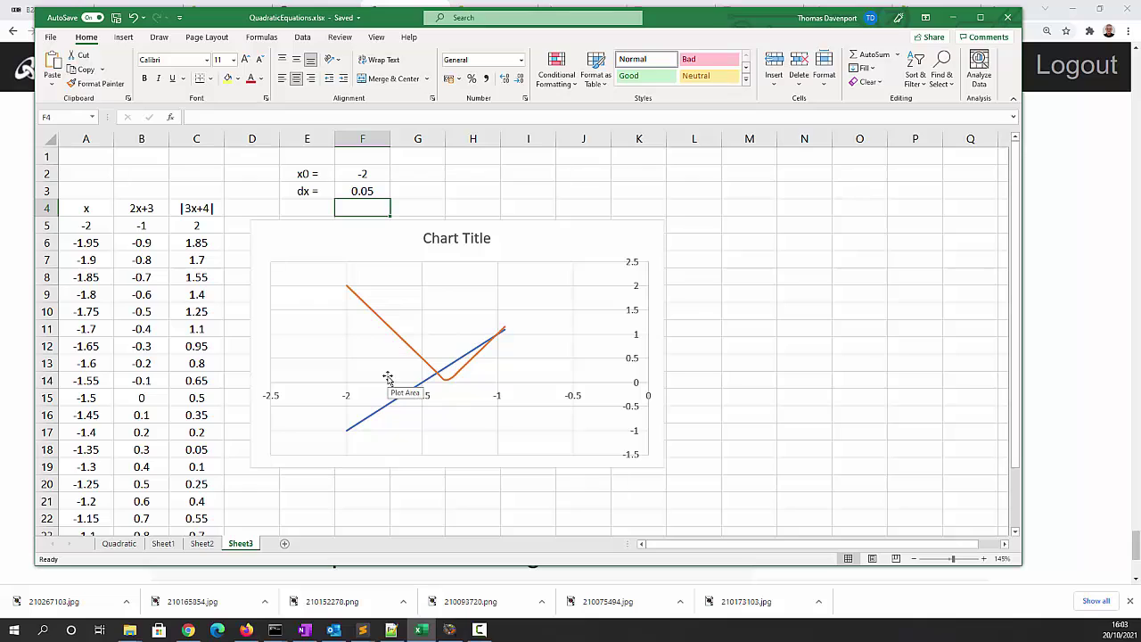
Step: Set the starting value x0 in F2 to -1.5
left_click(376, 172)
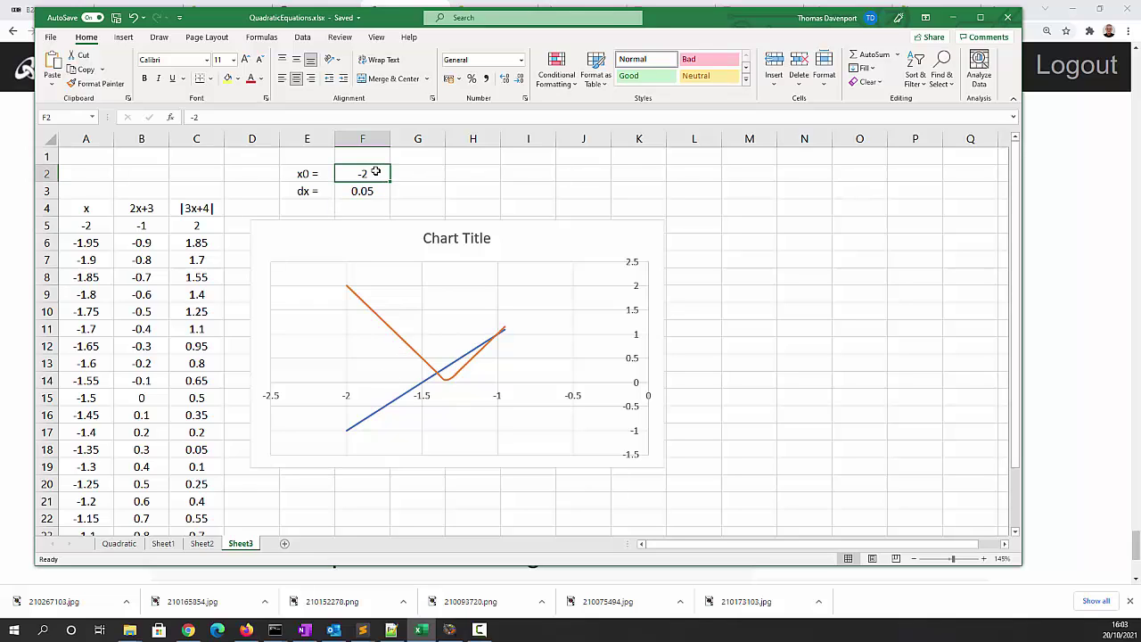
type("-1.5")
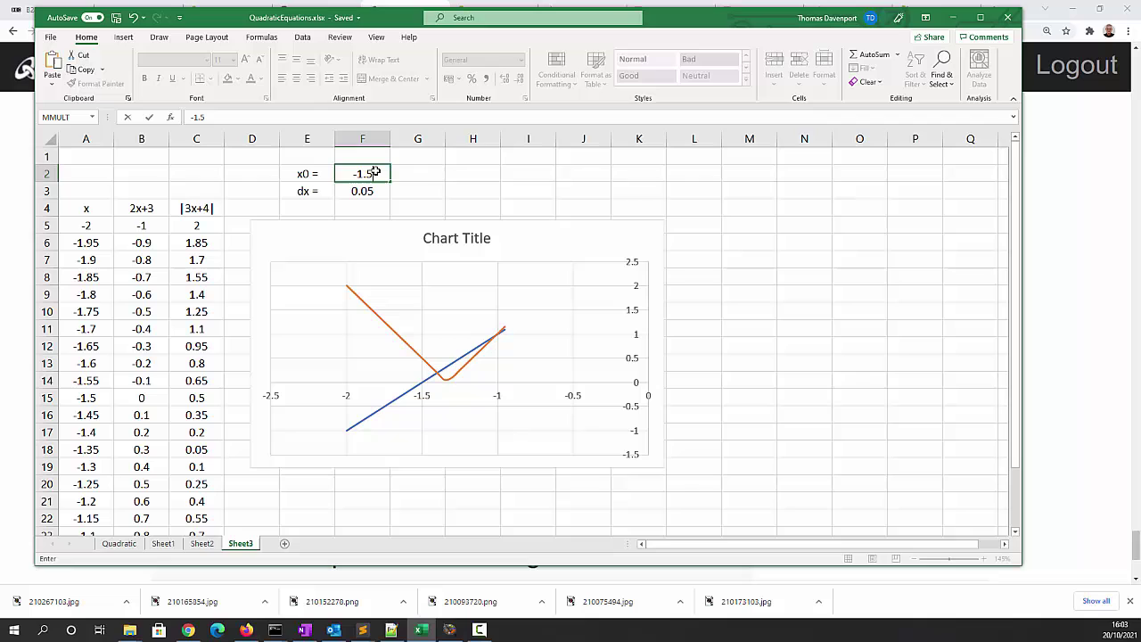
key("Return")
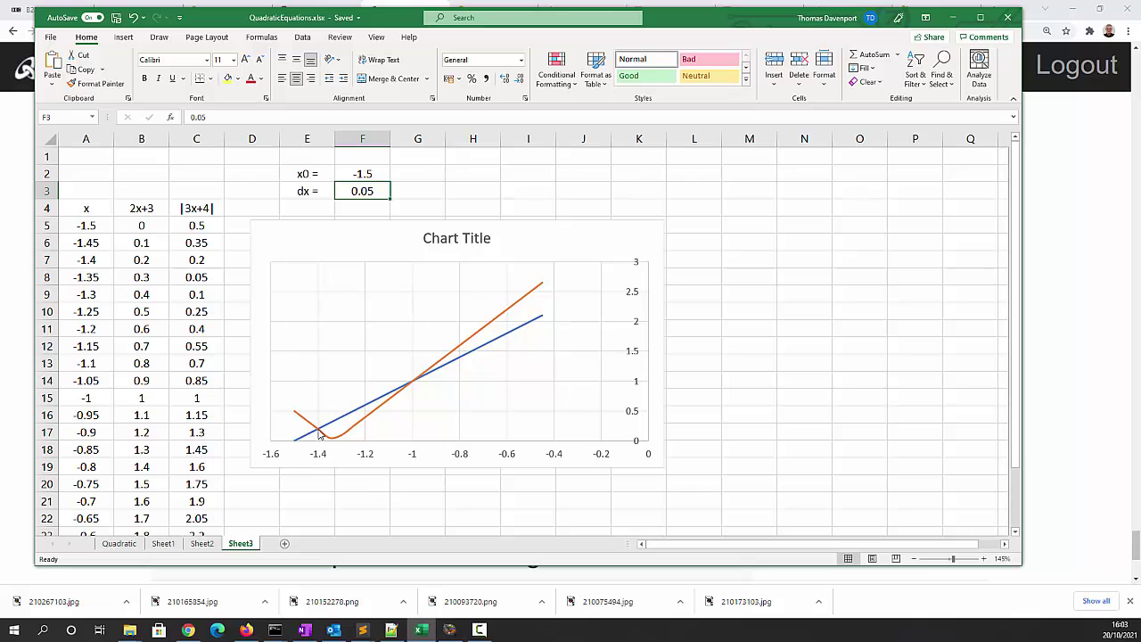
Step: Compare the 2x+3 and |3x+4| values in rows 7 and 15 with the chart's two crossing points
mouse_move(320, 436)
left_click_drag(89, 261, 178, 279)
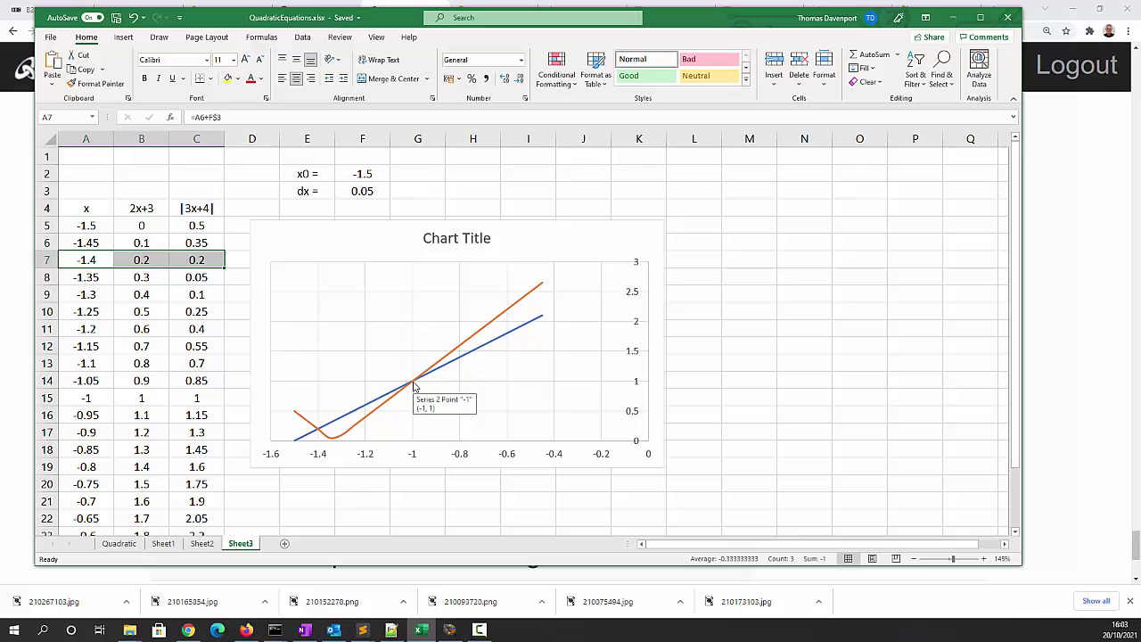
left_click_drag(86, 400, 196, 398)
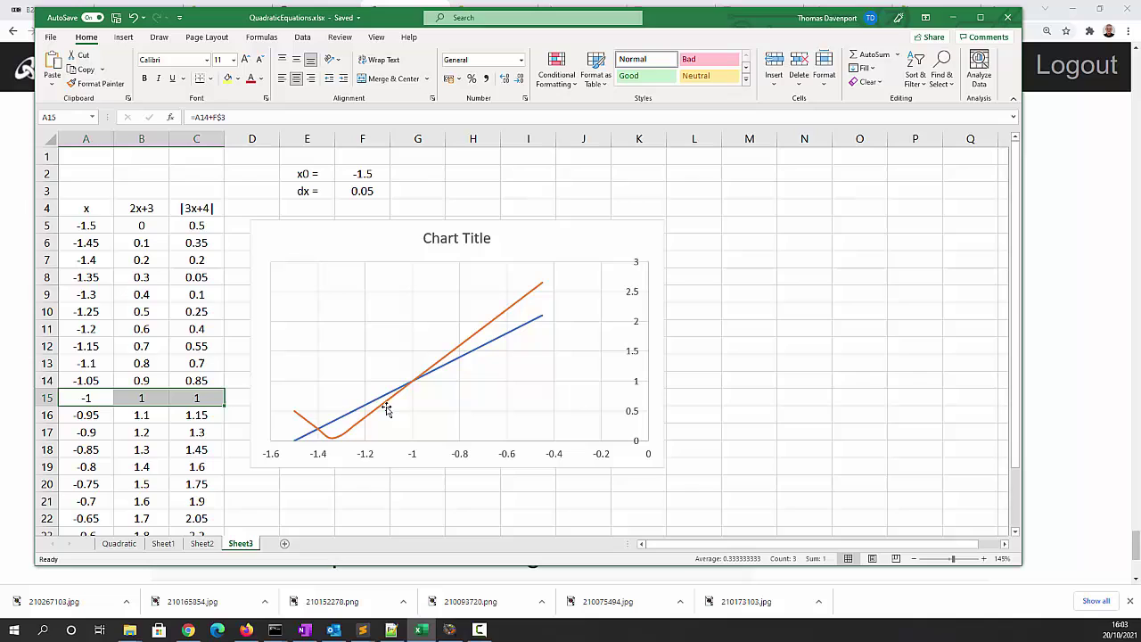
left_click(77, 260)
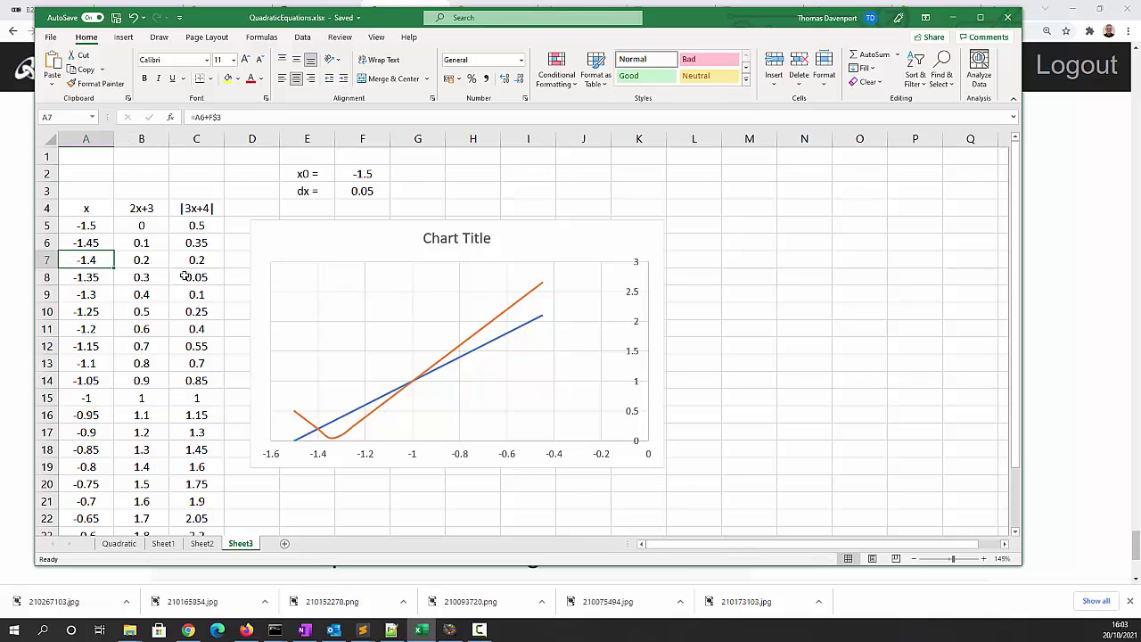
left_click_drag(153, 260, 197, 259)
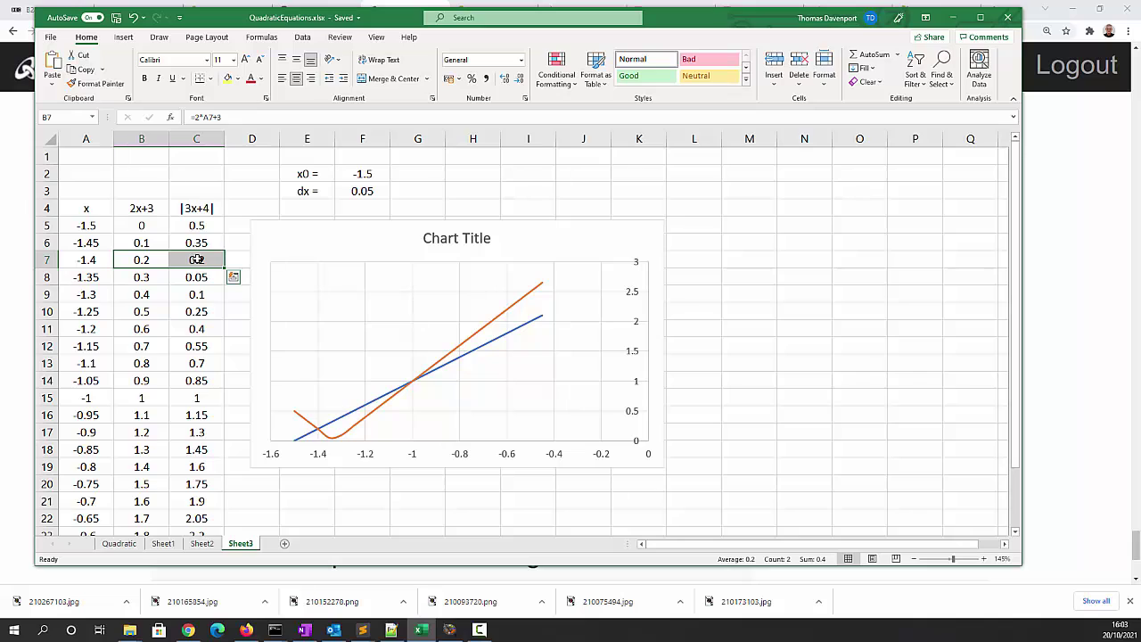
left_click(87, 397)
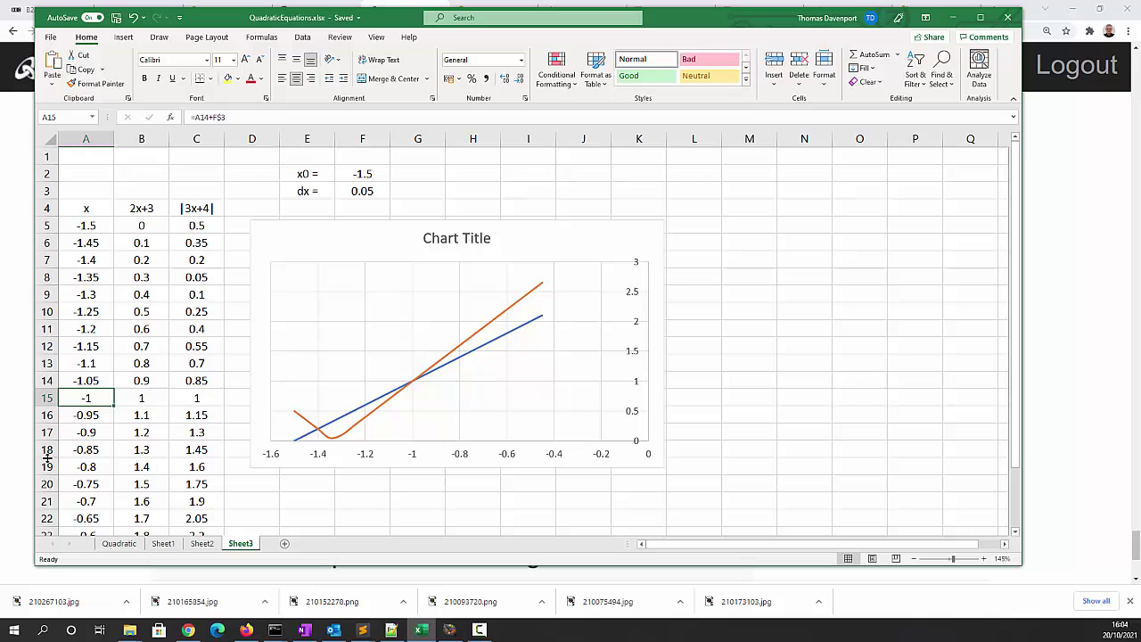
left_click_drag(134, 398, 179, 398)
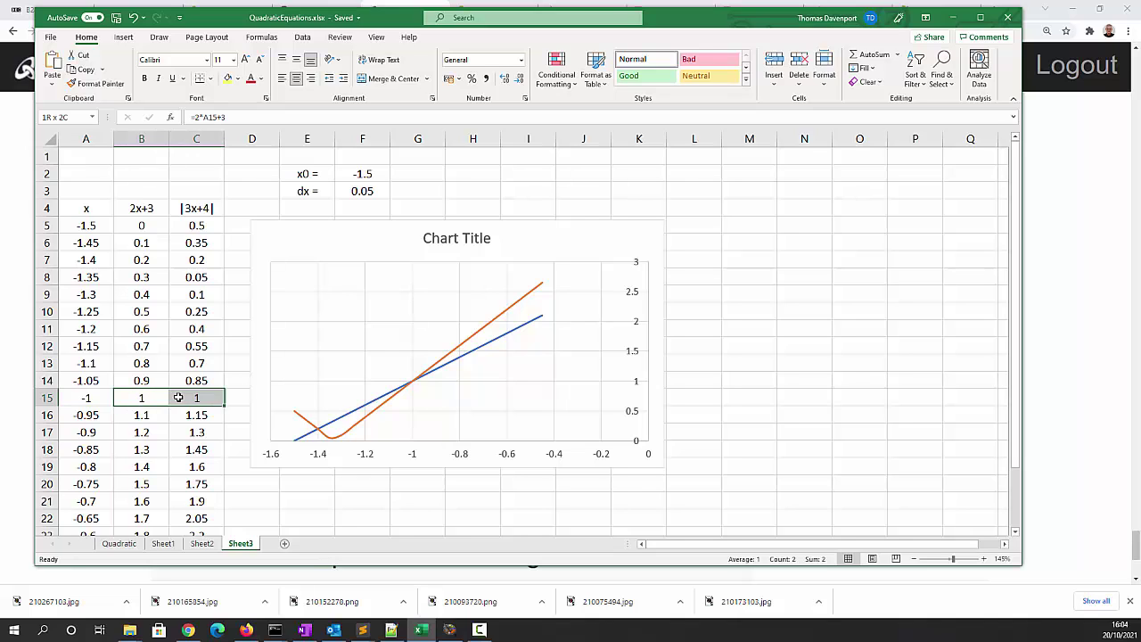
Step: Switch to the tutorial page in Chrome and answer question 8c with "Drawing the lines in Excel" and, on a new line, "Answer: -1.4"
left_click(337, 575)
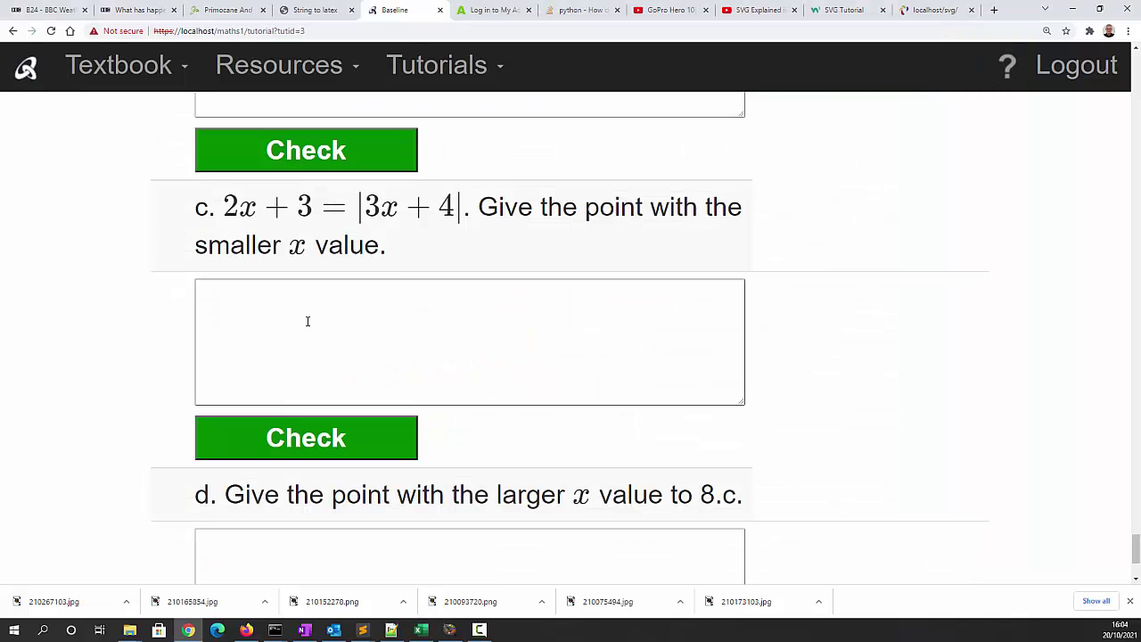
left_click(225, 309)
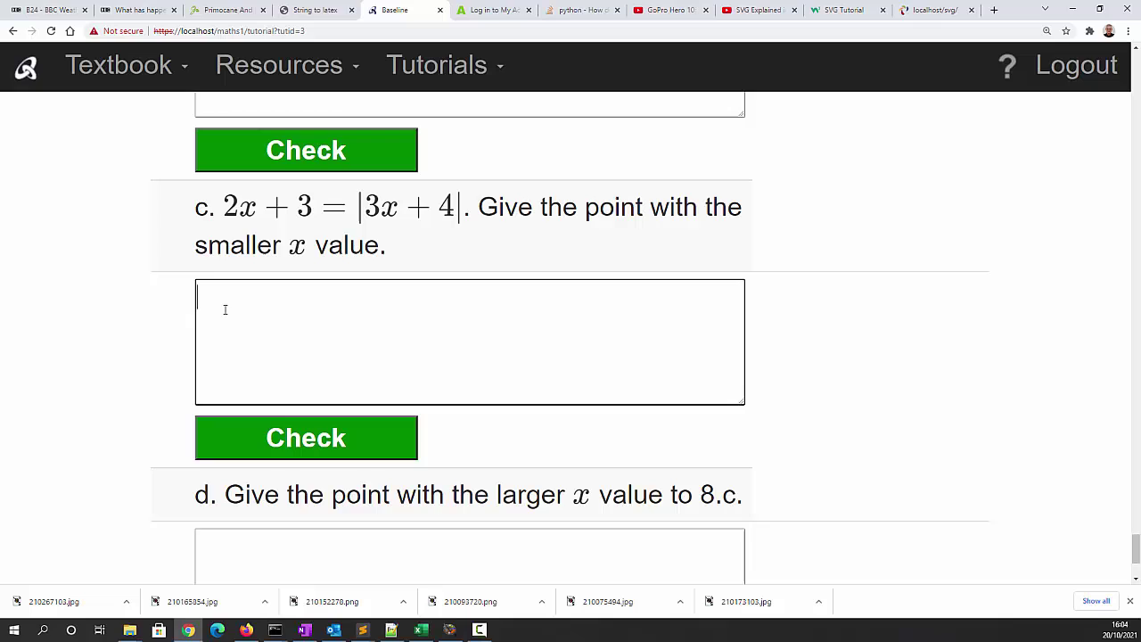
type("Draw")
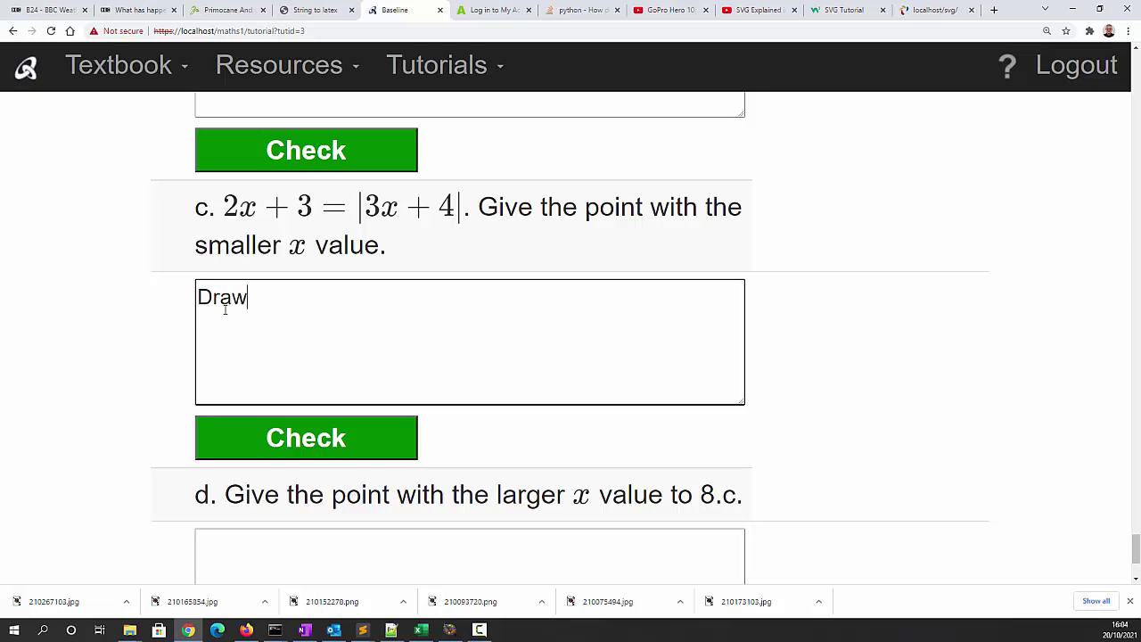
type("ing the lines o")
key("BackSpace")
type("in ")
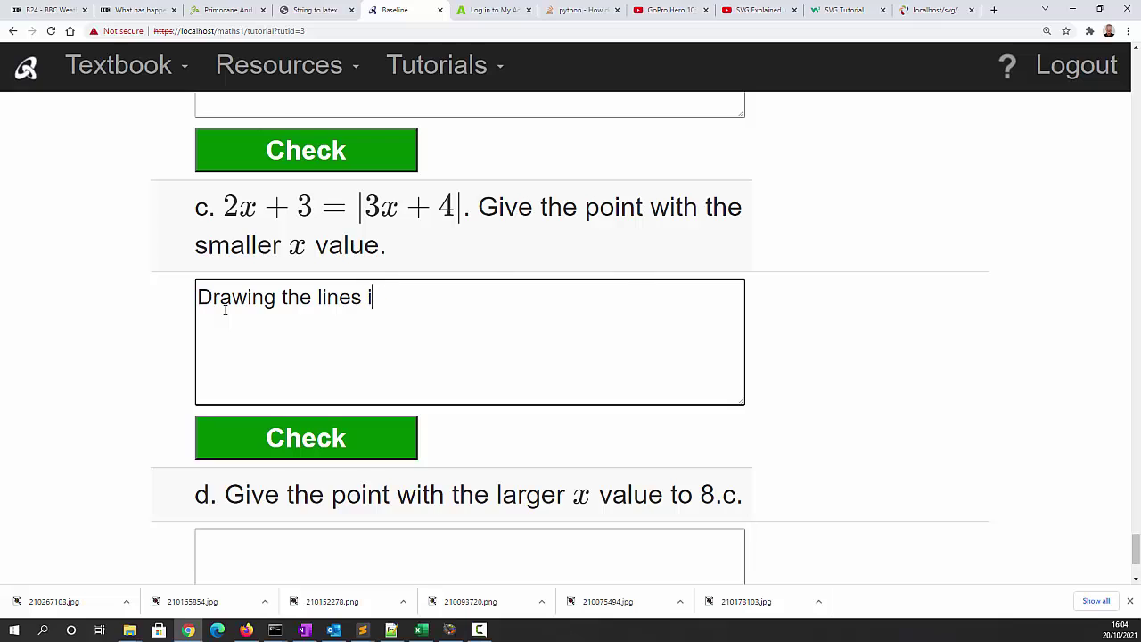
type("Excel ")
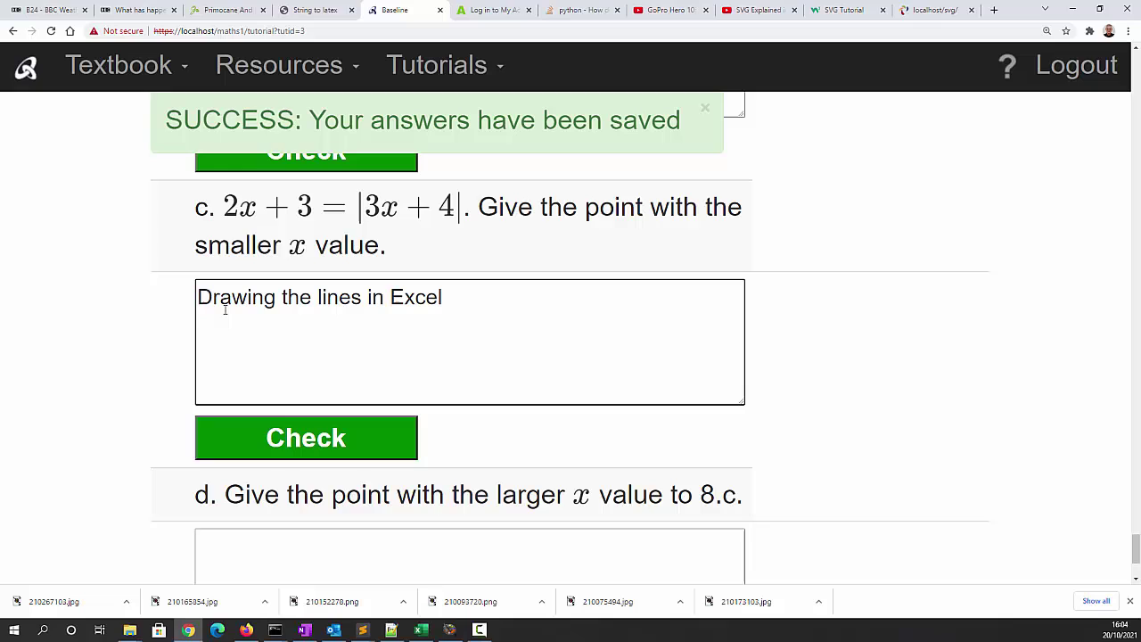
type("Answer: -1.4")
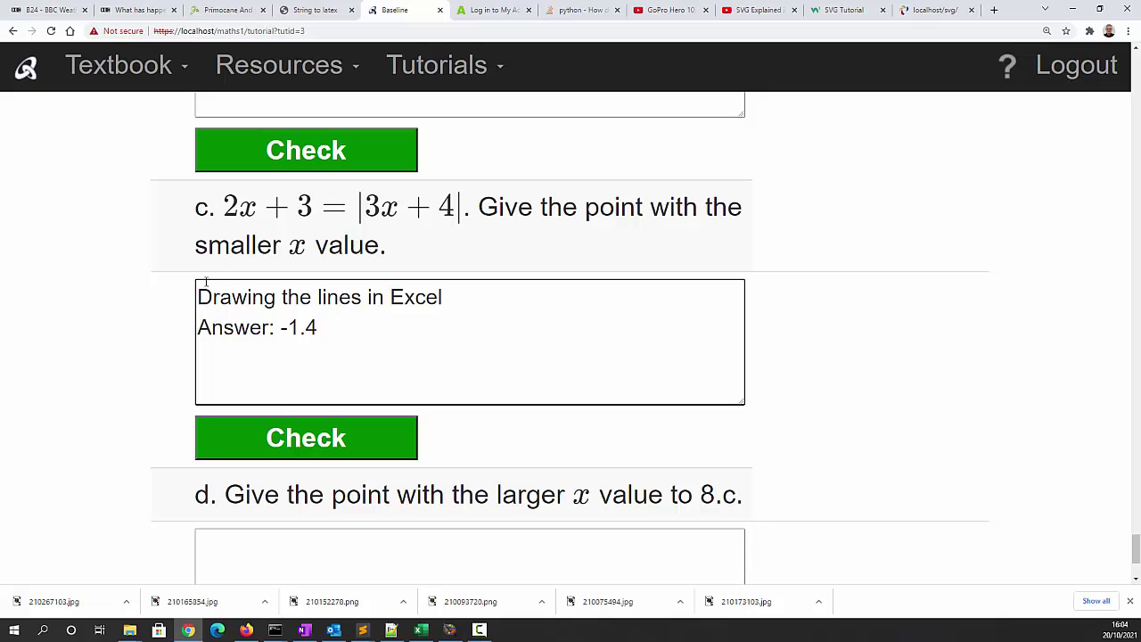
Step: Copy the 8c answer text into the answer box of part d and change its answer to -1
mouse_move(197, 297)
left_mouse_down()
mouse_move(333, 300)
mouse_move(345, 328)
left_mouse_up()
key("ctrl+c")
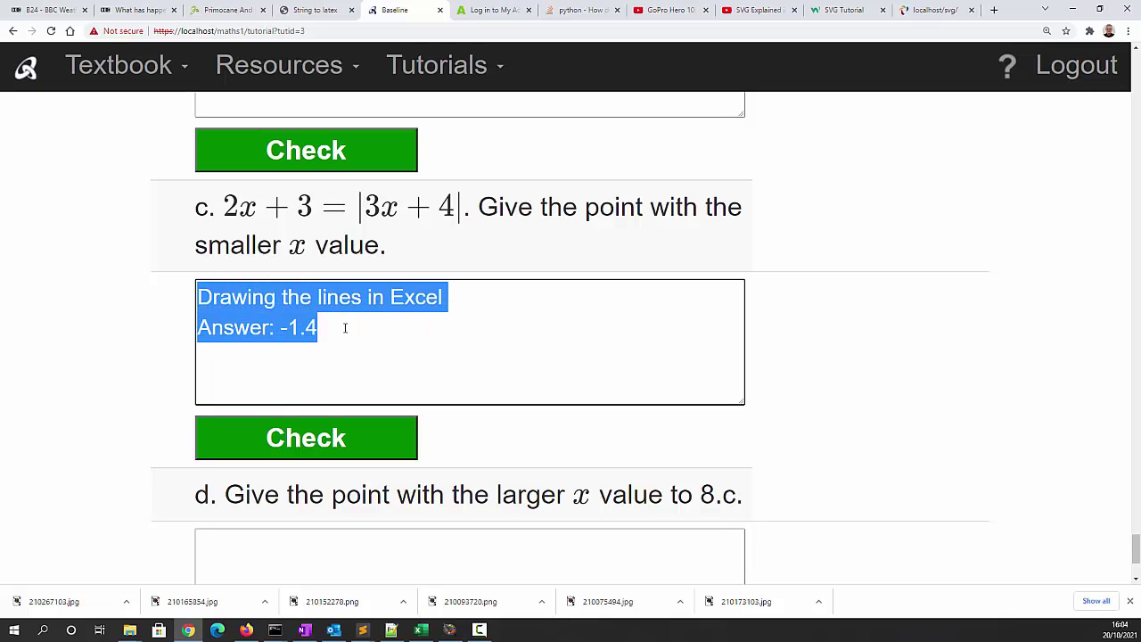
left_click(221, 539)
key("ctrl+v")
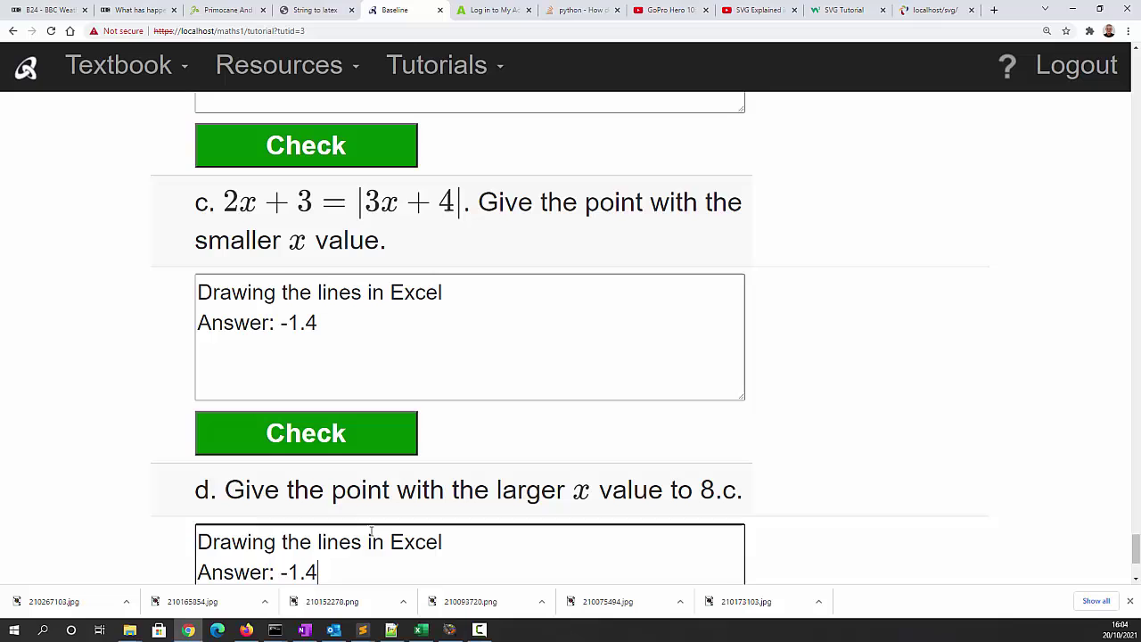
key("BackSpace")
key("BackSpace")
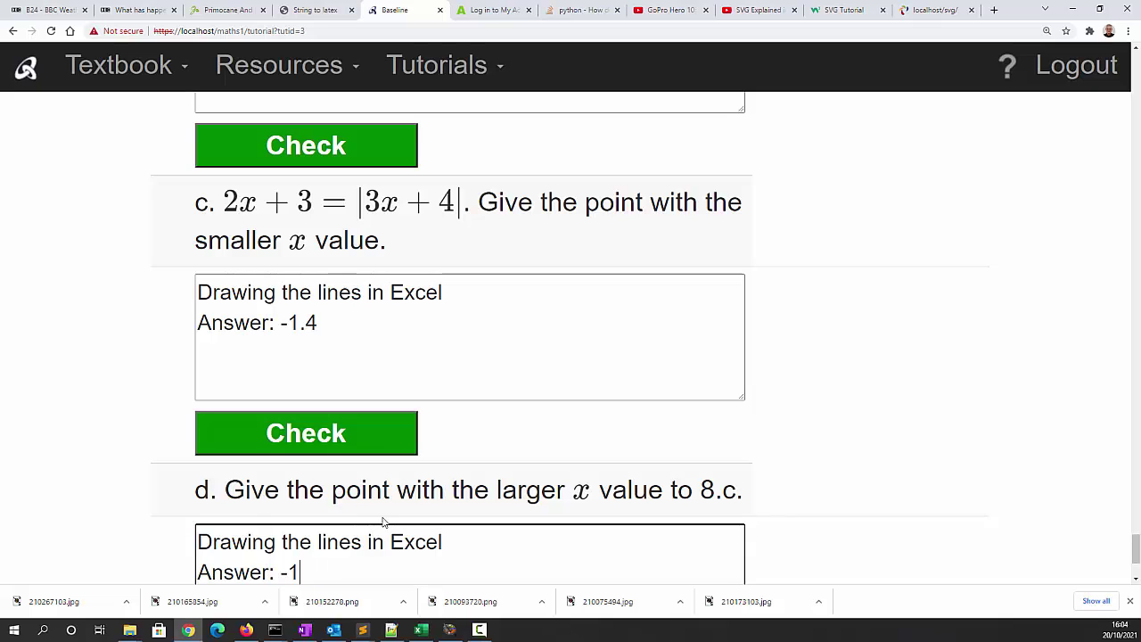
scroll(621, 474, "down", 2)
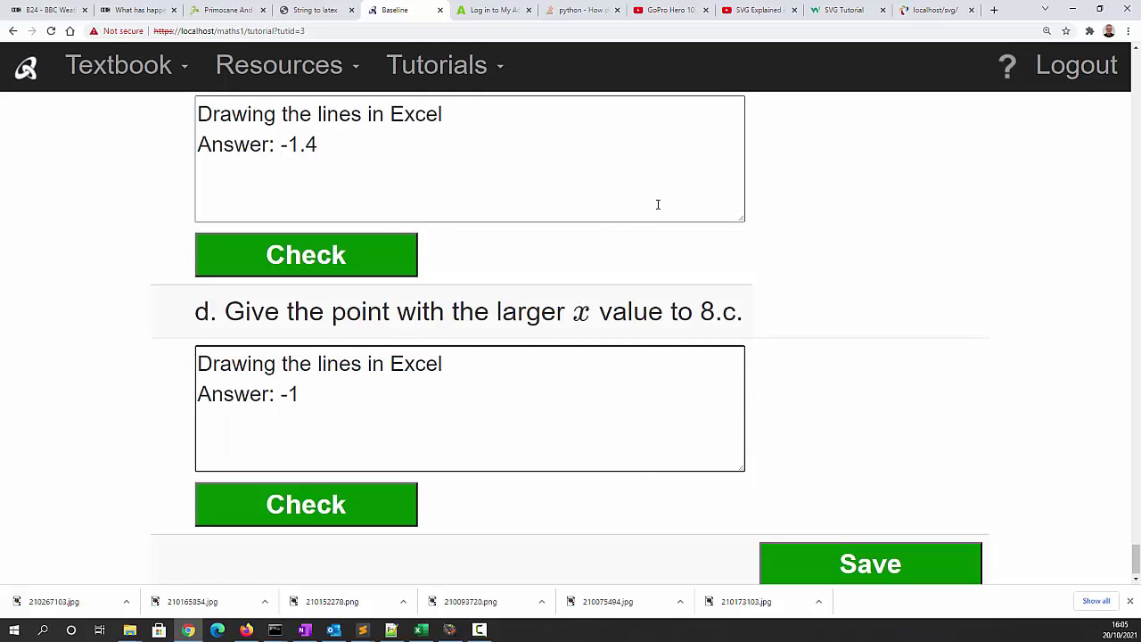